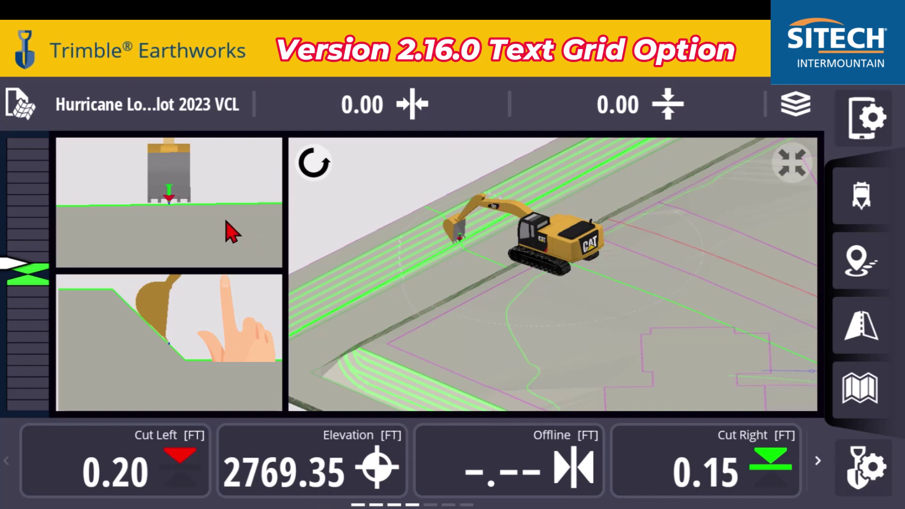
# - Change the upper-left cross-section view into a Text Grid view
pyautogui.click(235, 246)
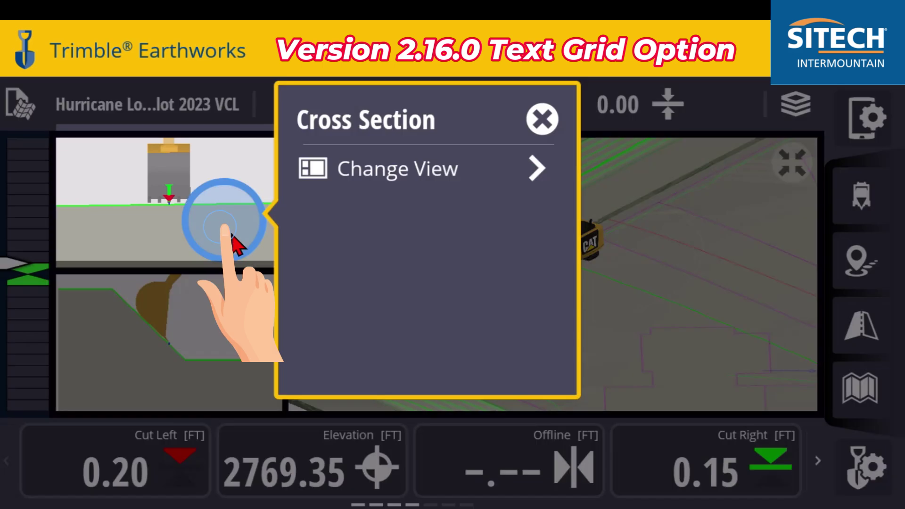
pyautogui.click(389, 174)
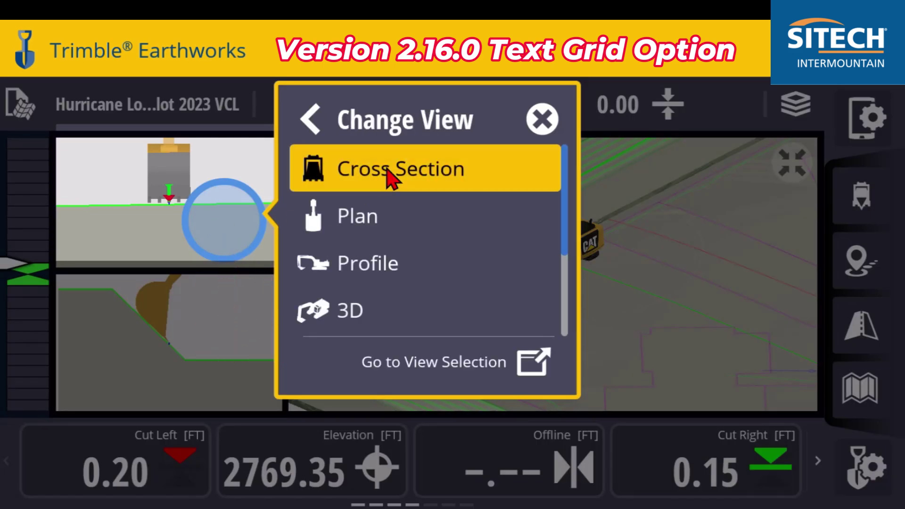
pyautogui.scroll(-3, 376, 251)
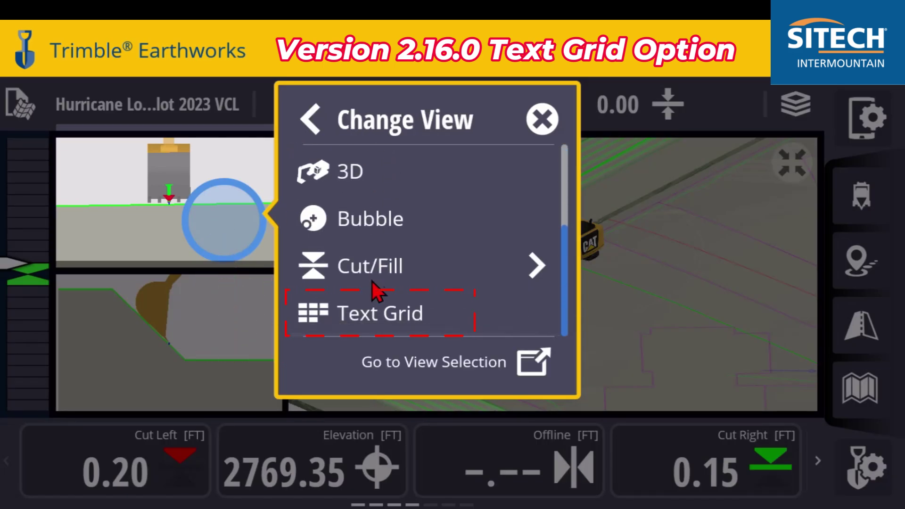
pyautogui.click(383, 320)
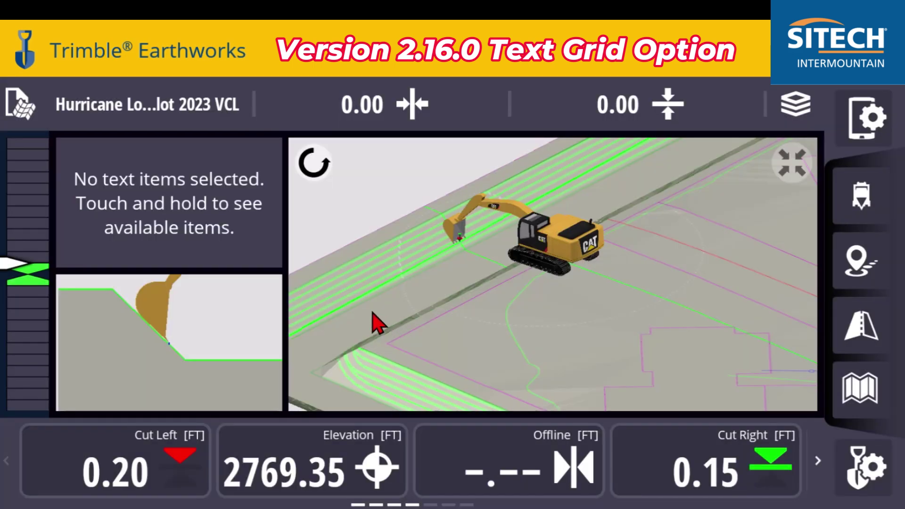
# - Bring up the new text grid's Edit Text Grid menu with Add, Replace and Remove
pyautogui.click(207, 218)
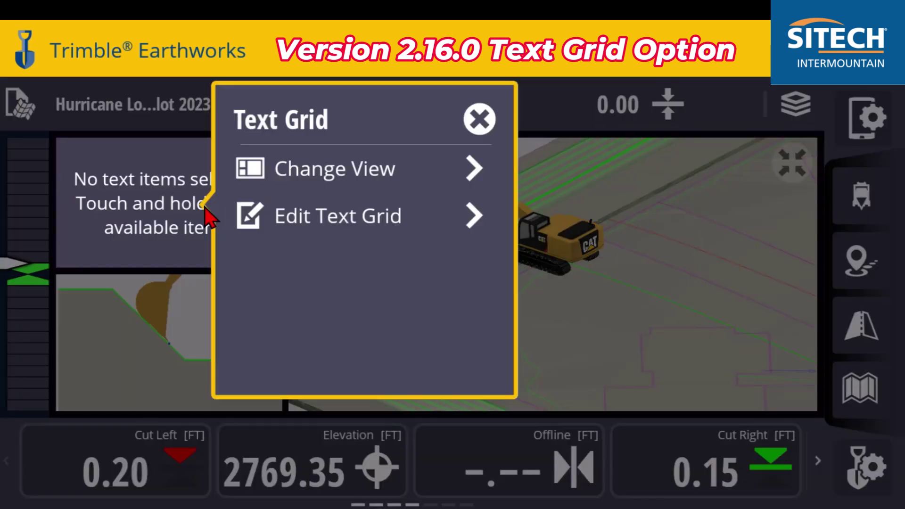
pyautogui.click(172, 225)
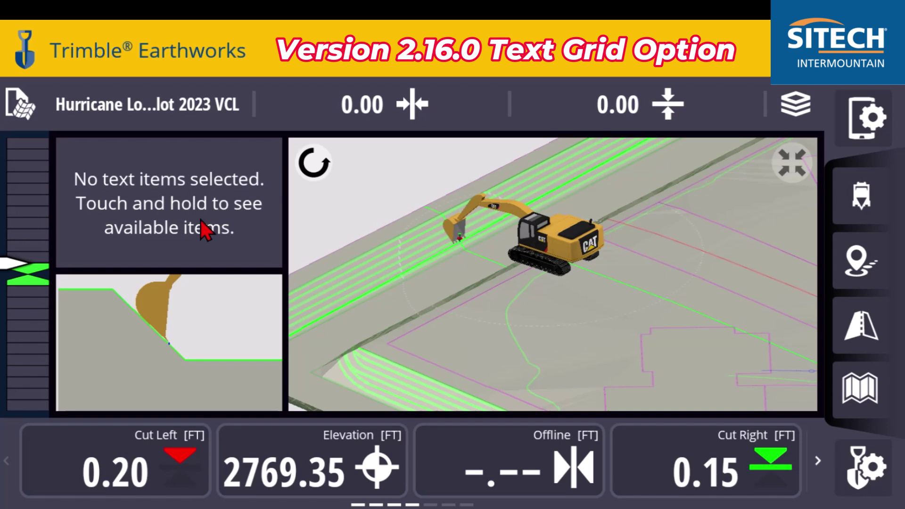
pyautogui.click(250, 228)
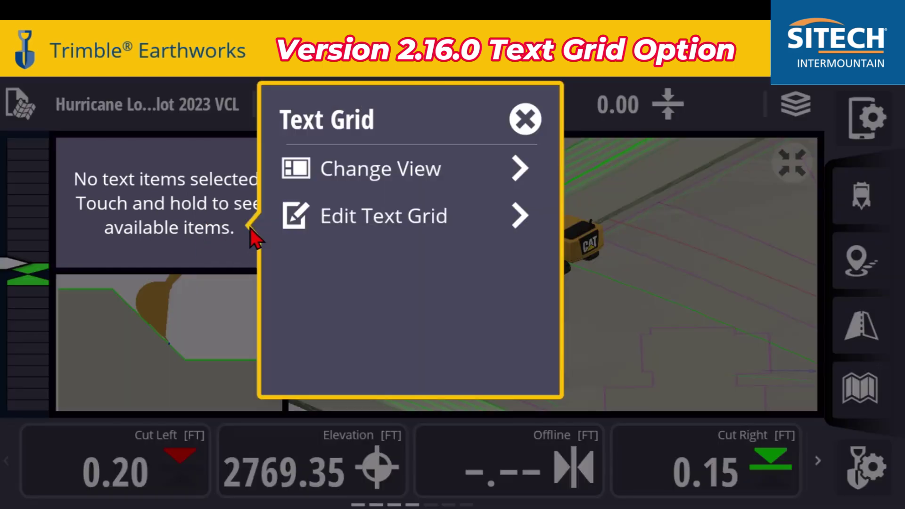
pyautogui.click(362, 218)
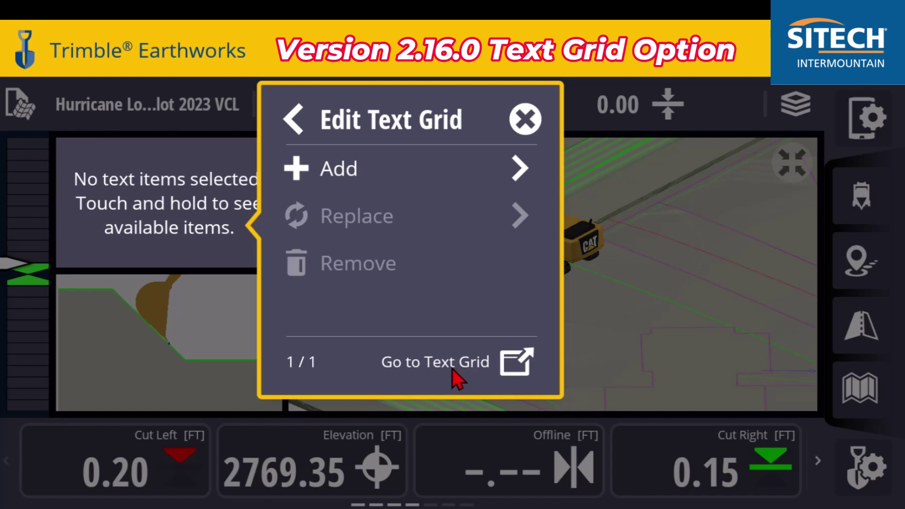
# - Add Attachment Angle to the text grid from the Add list
pyautogui.click(353, 174)
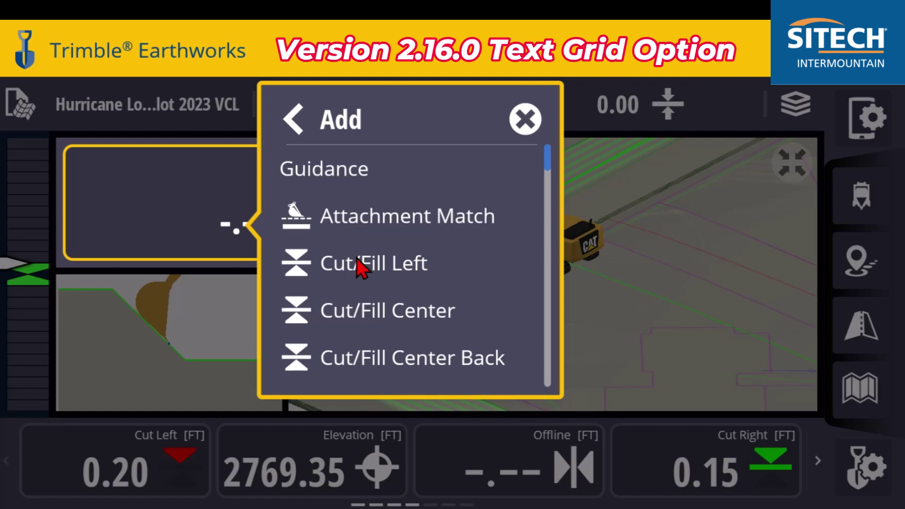
pyautogui.scroll(-6, 357, 263)
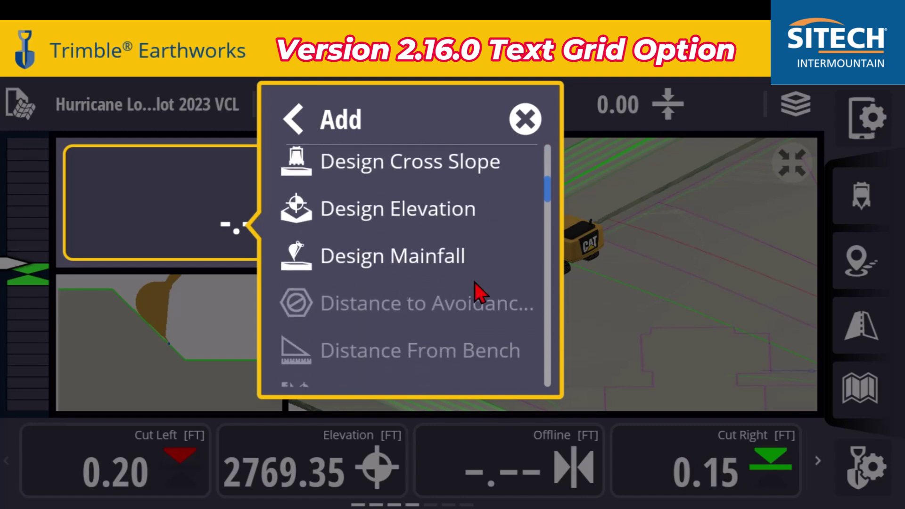
pyautogui.scroll(-6, 500, 281)
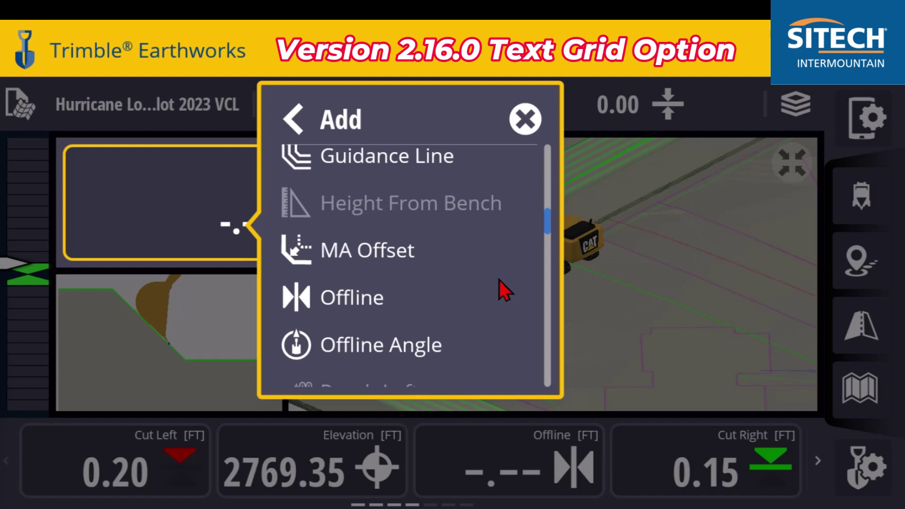
pyautogui.scroll(-10, 499, 280)
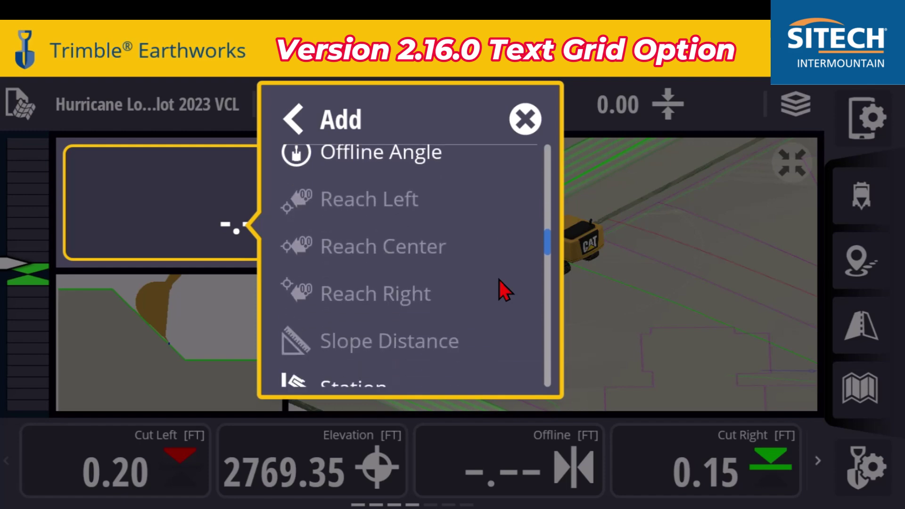
pyautogui.scroll(-15, 500, 280)
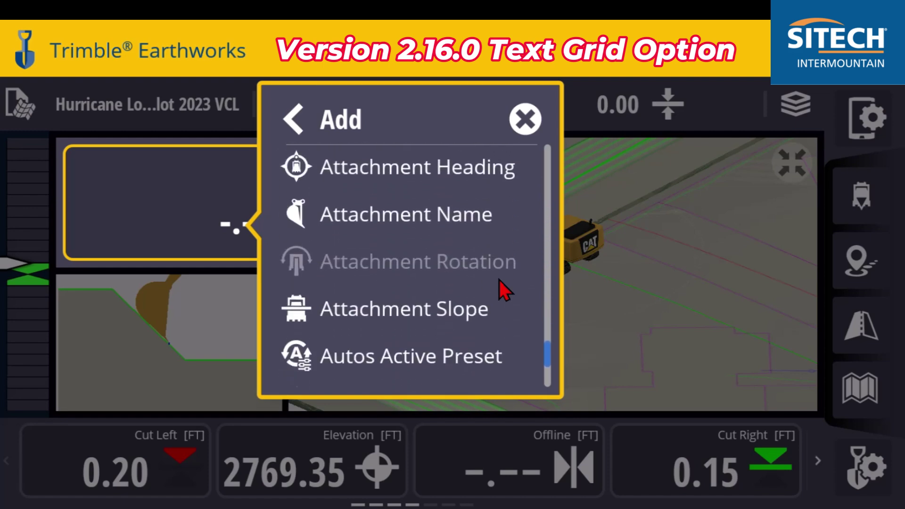
pyautogui.scroll(3, 500, 280)
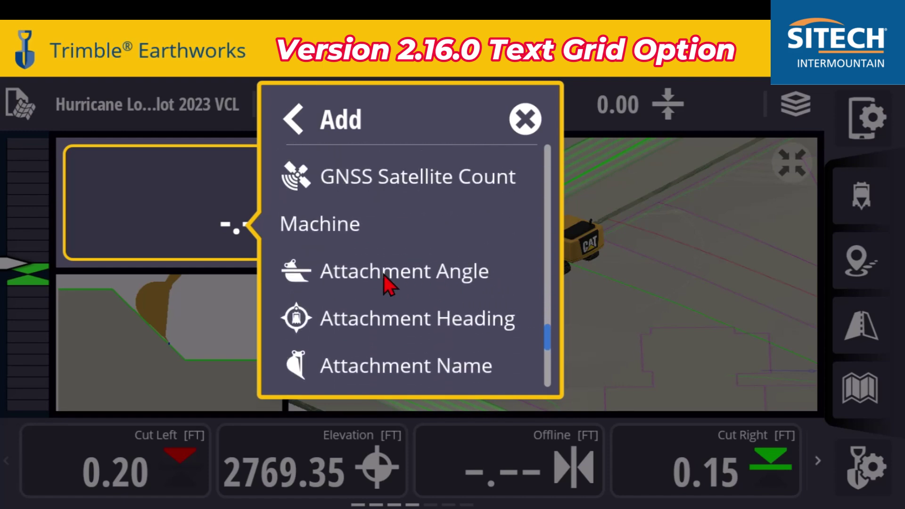
pyautogui.click(384, 275)
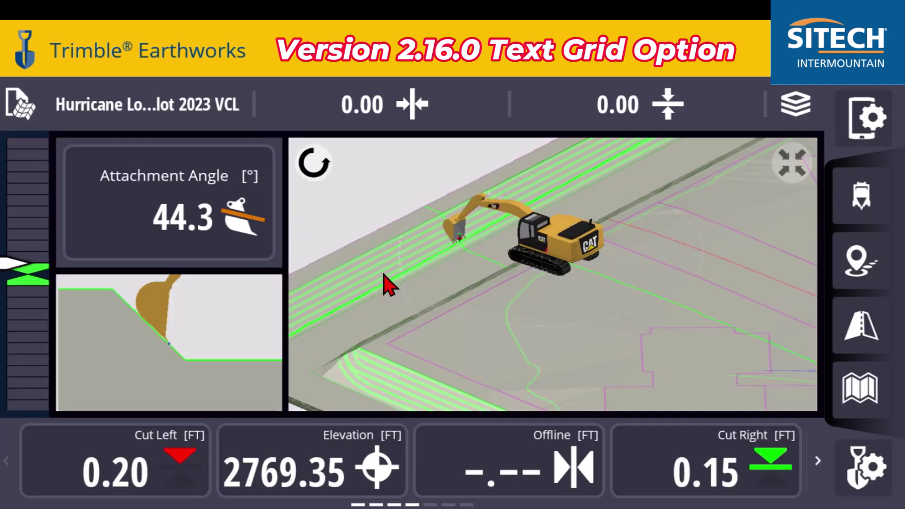
# - Replace the Attachment Angle tile with Attachment Match, reading -0.7°
pyautogui.click(224, 228)
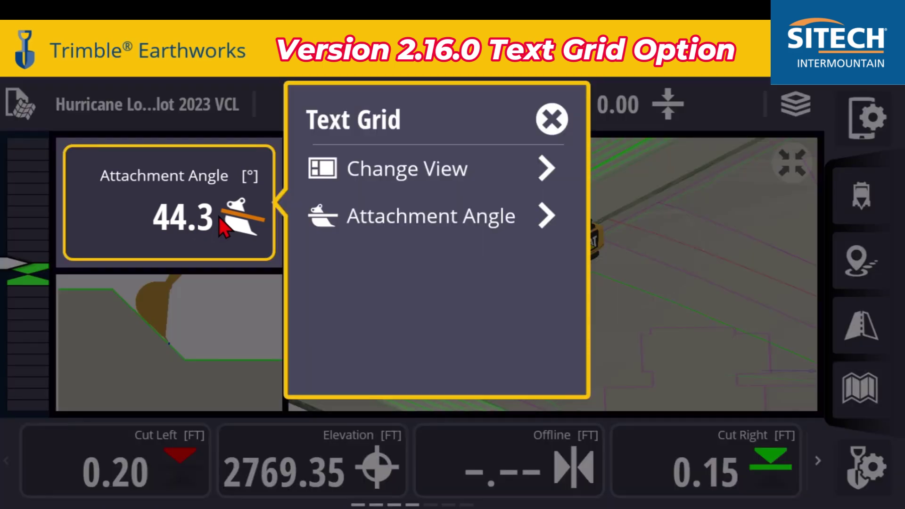
pyautogui.click(425, 221)
pyautogui.click(418, 222)
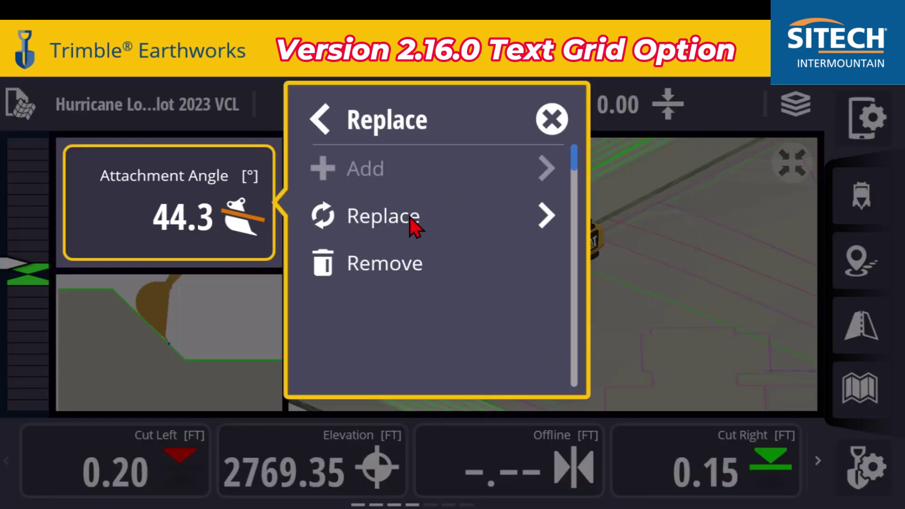
pyautogui.click(434, 219)
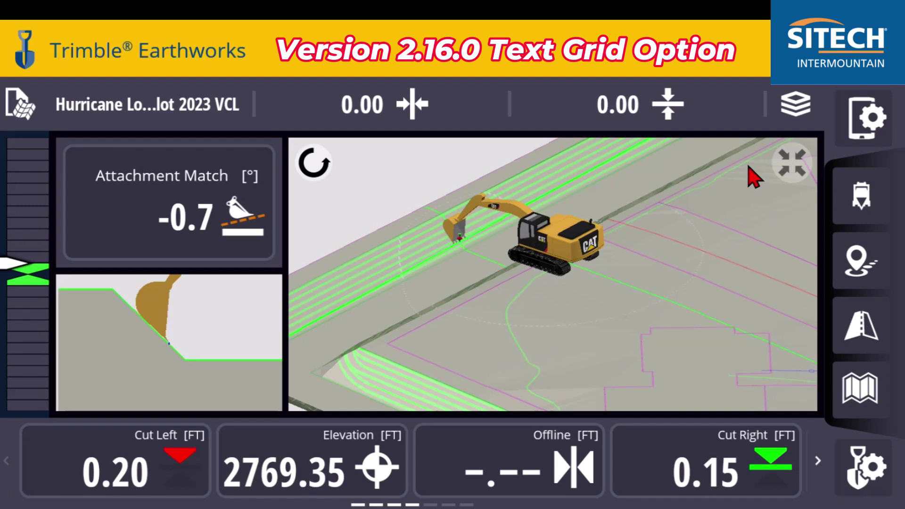
# - Switch the screen layout to Two View in System Settings
pyautogui.click(865, 124)
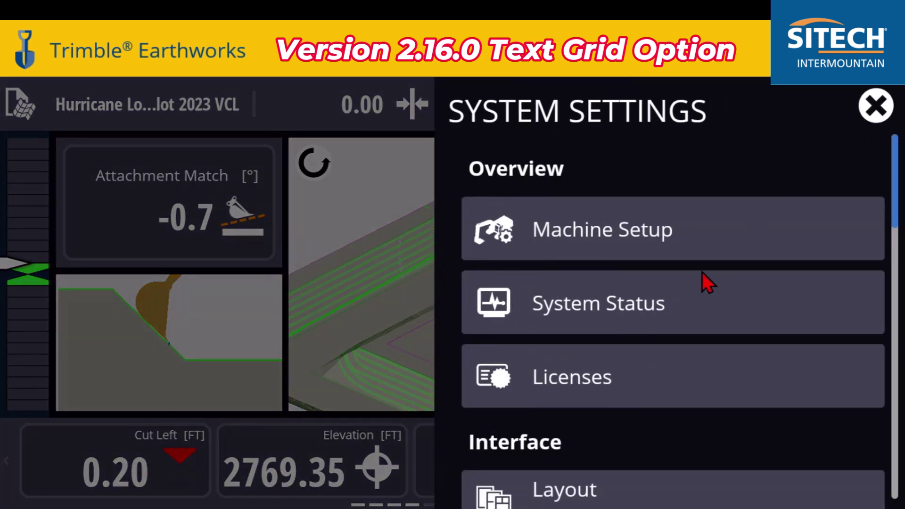
pyautogui.click(635, 500)
pyautogui.click(723, 179)
pyautogui.click(686, 282)
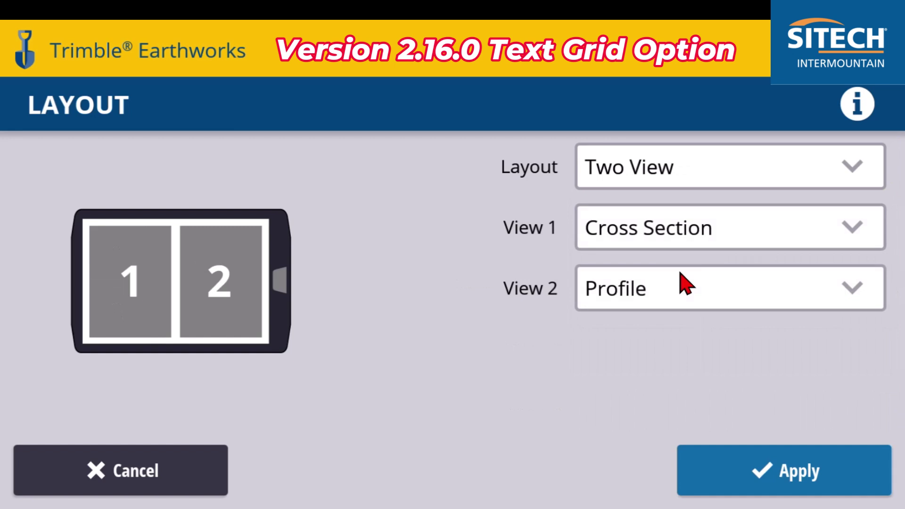
pyautogui.click(752, 478)
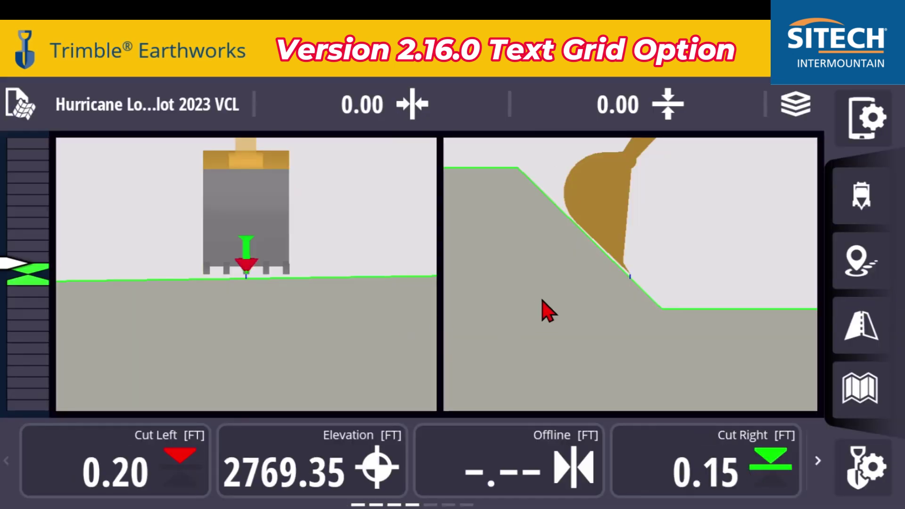
# - Turn the left cross-section pane into a Text Grid and open its empty layout page
pyautogui.click(306, 271)
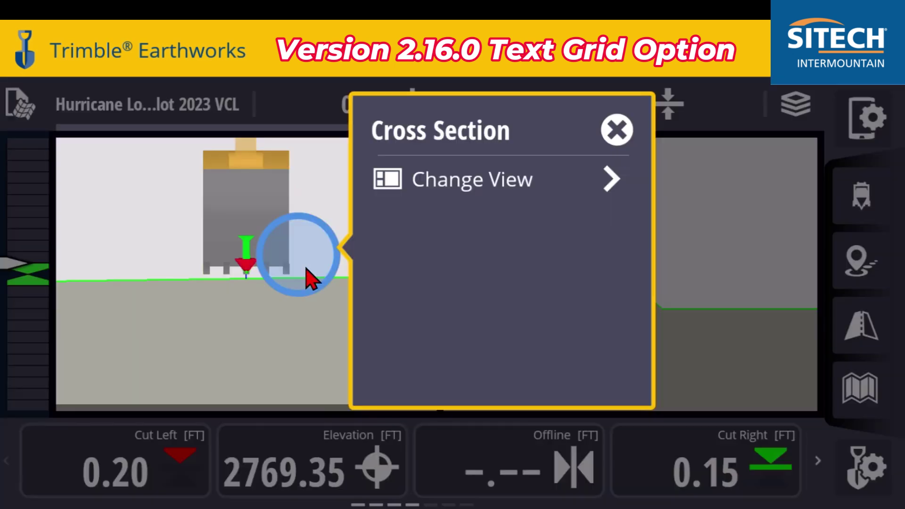
pyautogui.click(422, 188)
pyautogui.scroll(-3, 440, 301)
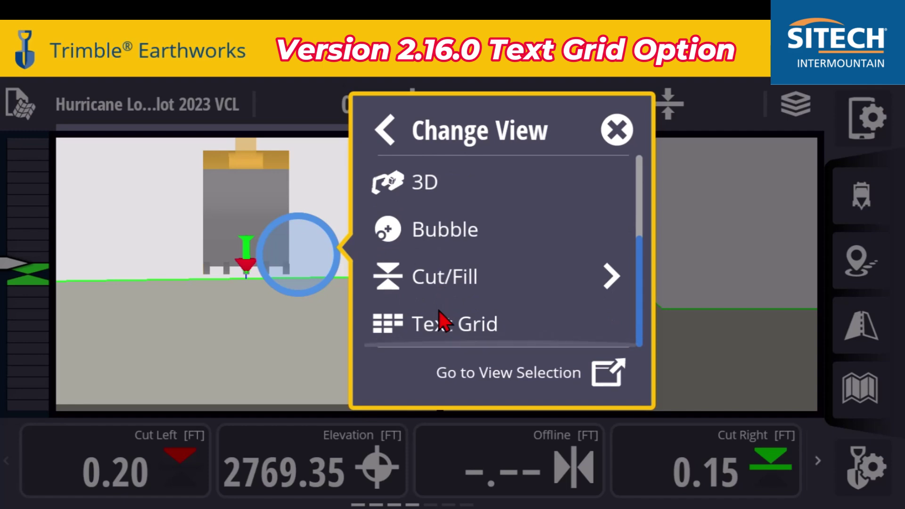
pyautogui.click(440, 321)
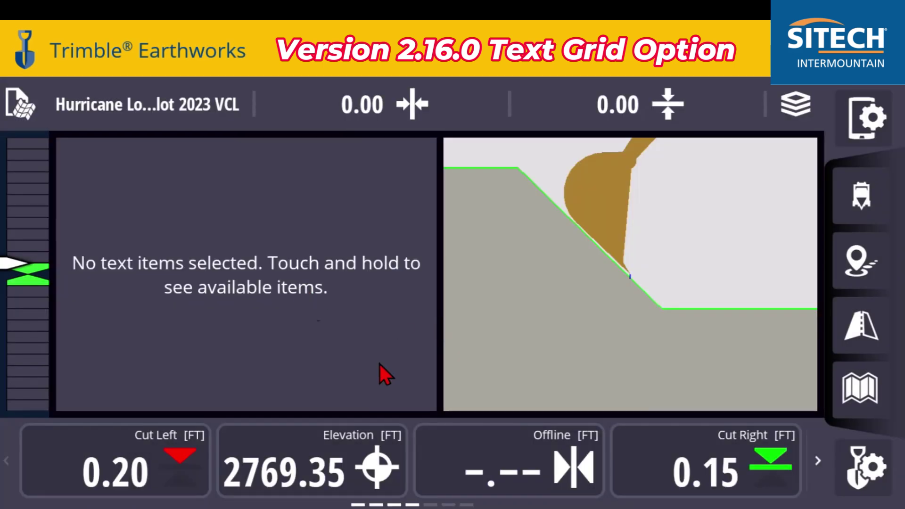
pyautogui.click(323, 313)
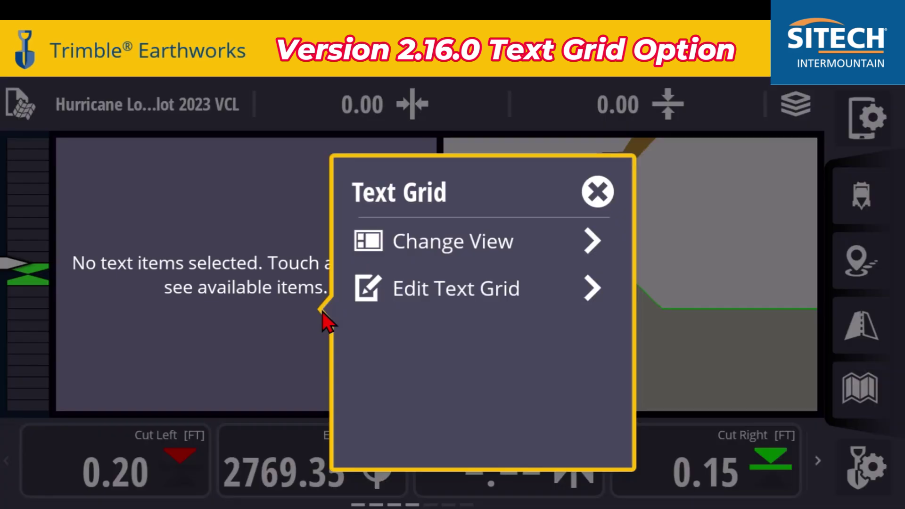
pyautogui.click(459, 288)
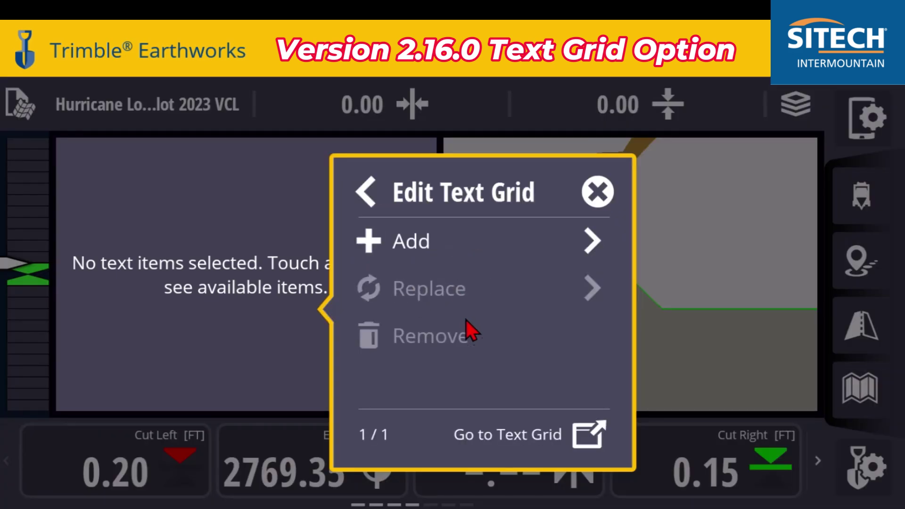
pyautogui.click(482, 431)
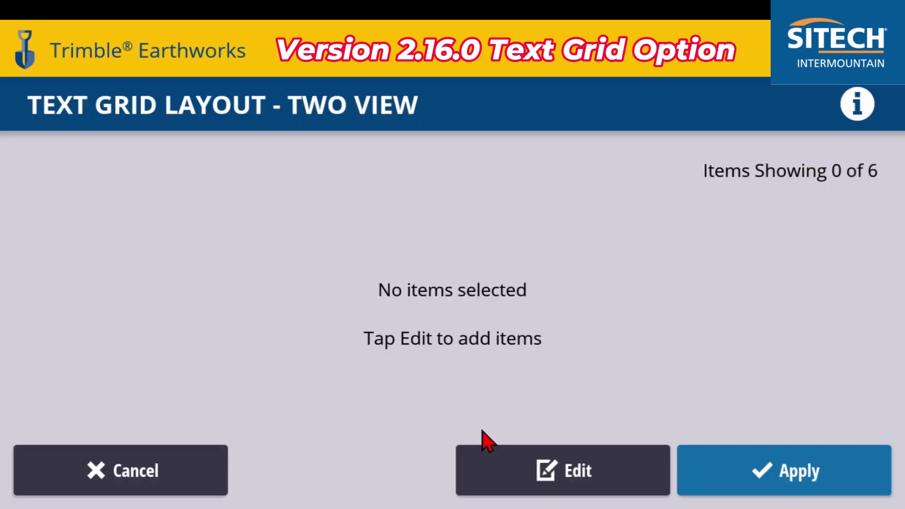
# - Check Roll and Rotation as text grid items and apply the Two View layout
pyautogui.click(579, 490)
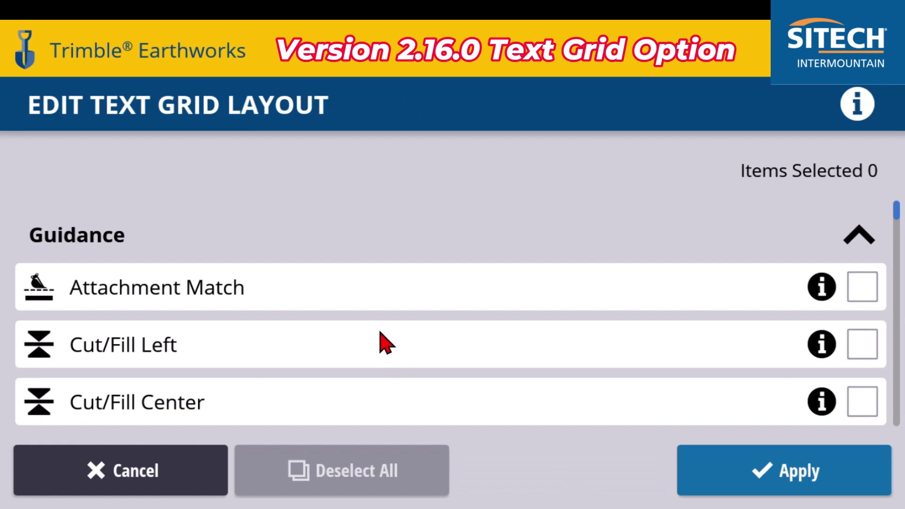
pyautogui.scroll(-10, 386, 343)
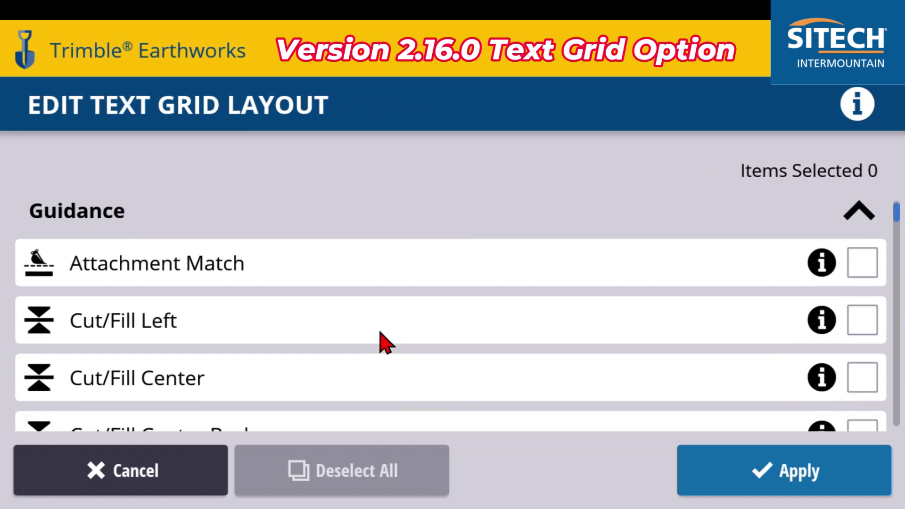
pyautogui.scroll(-12, 386, 343)
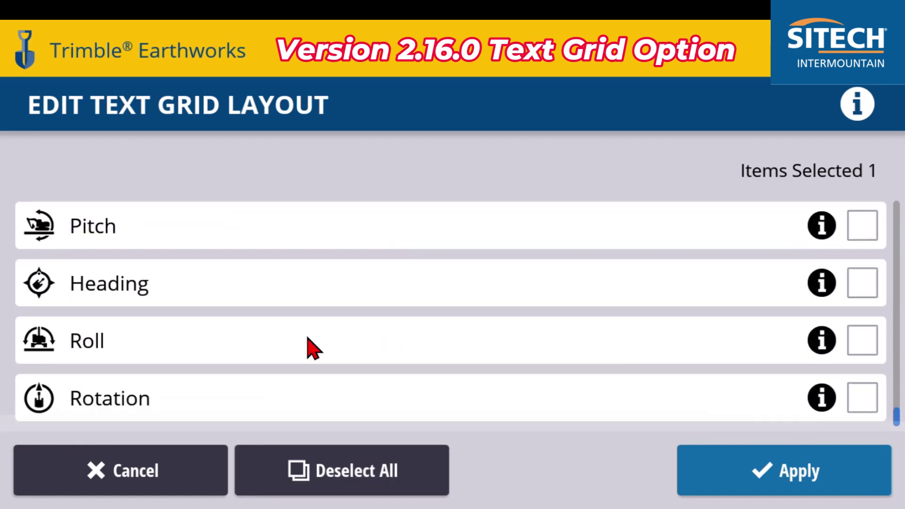
pyautogui.click(141, 347)
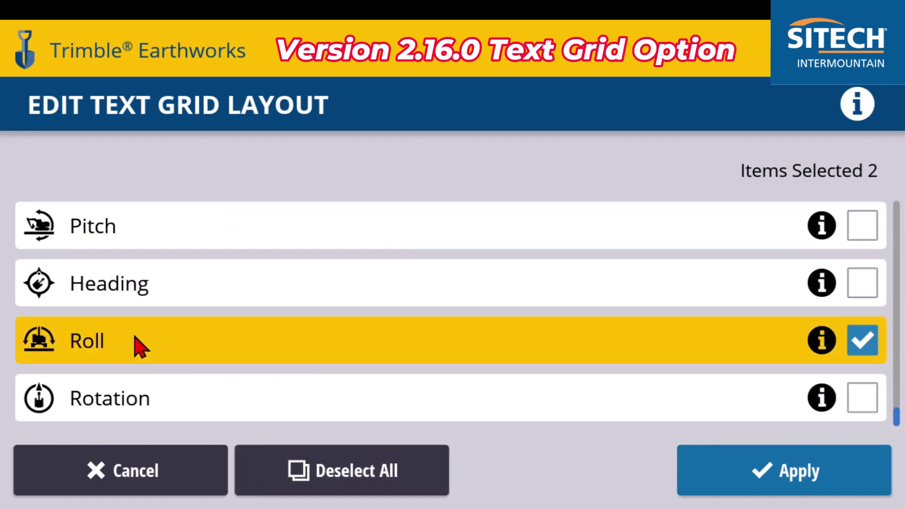
pyautogui.click(145, 399)
pyautogui.scroll(3, 264, 372)
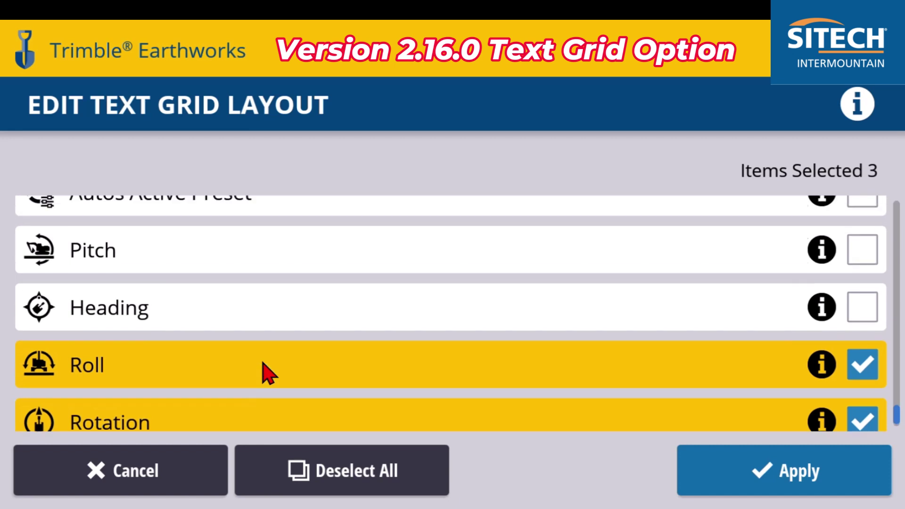
pyautogui.scroll(5, 296, 333)
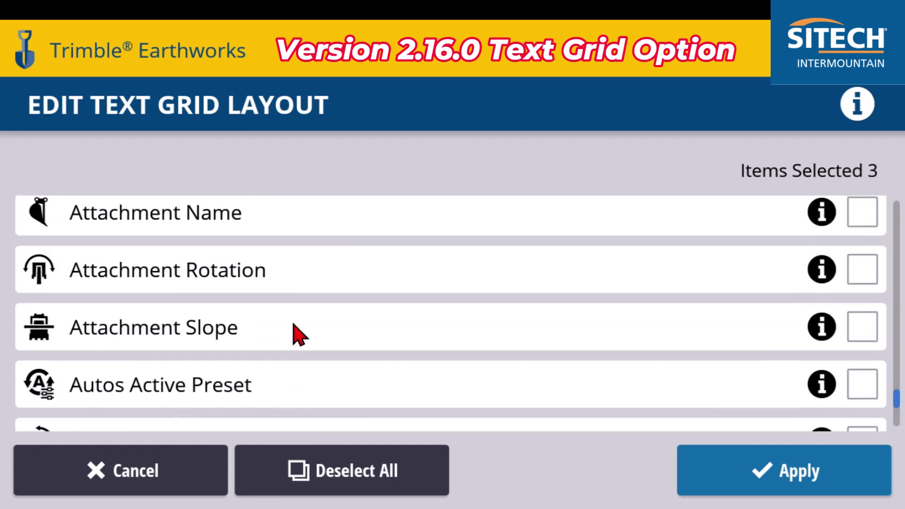
pyautogui.scroll(5, 296, 334)
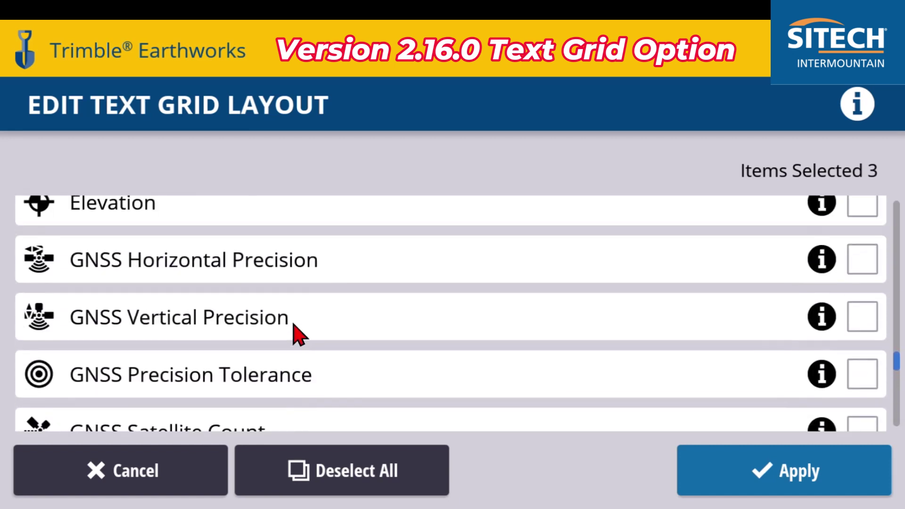
pyautogui.click(765, 471)
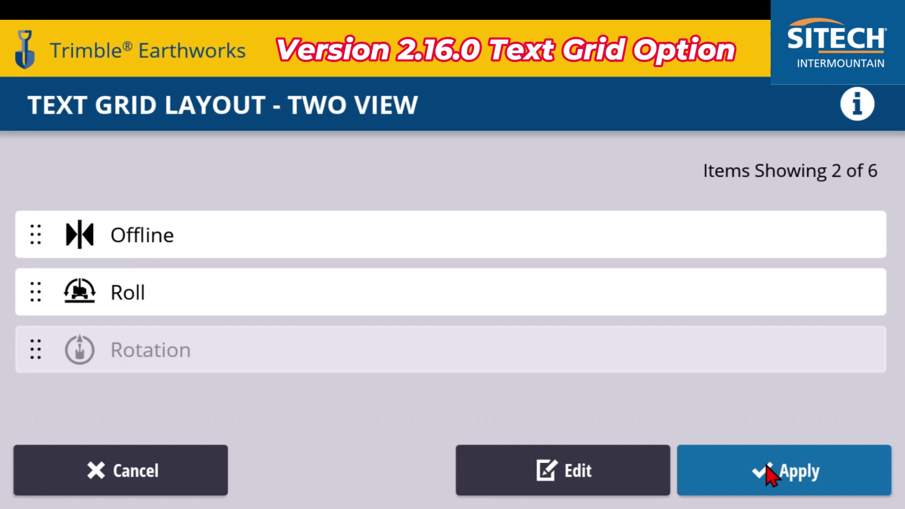
pyautogui.click(779, 481)
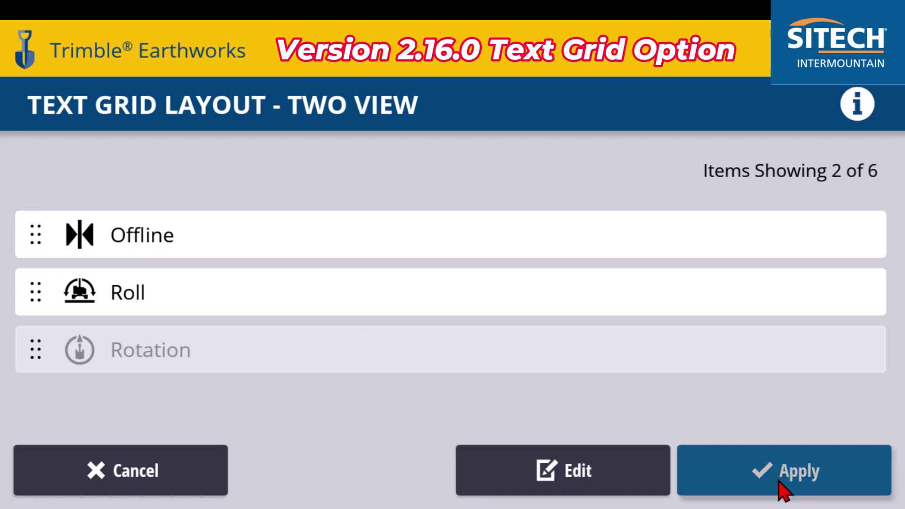
# - Orbit the 3D view behind the excavator and open the Lightbars settings
pyautogui.moveTo(598, 382); pyautogui.dragTo(572, 330)
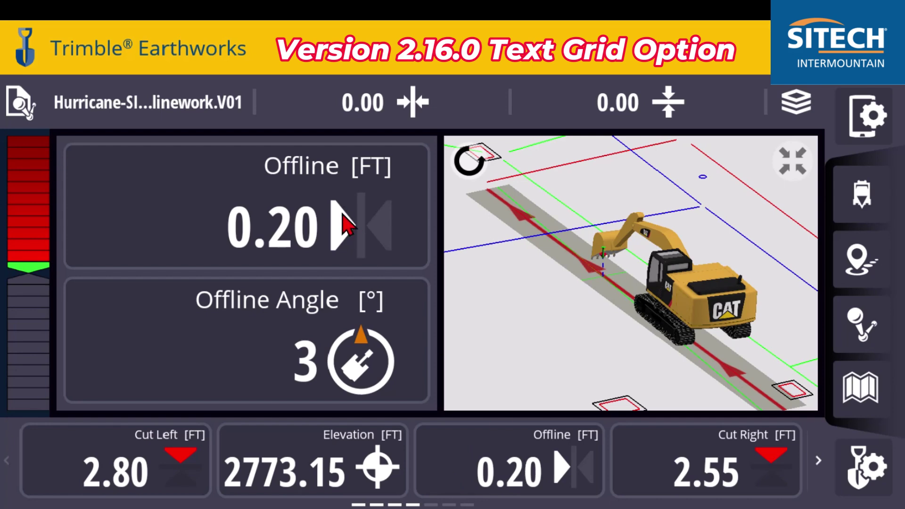
pyautogui.click(878, 123)
pyautogui.scroll(-3, 764, 340)
pyautogui.click(679, 370)
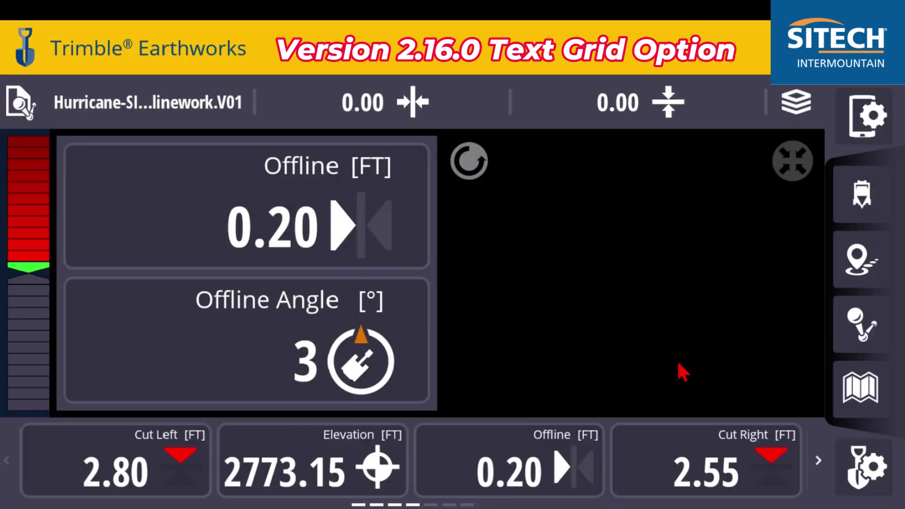
# - Swap the left cut/fill lightbar for the center Offline Left/Right lightbar
pyautogui.click(834, 232)
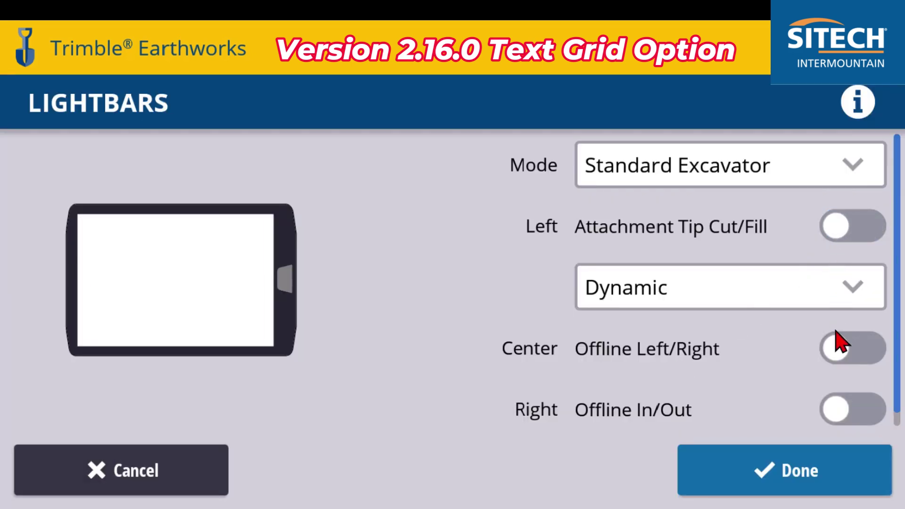
pyautogui.click(863, 348)
pyautogui.click(830, 482)
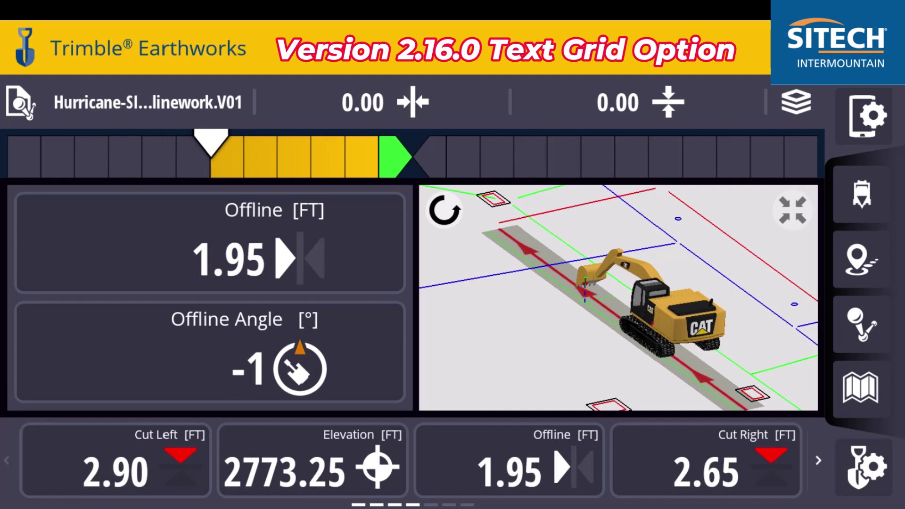
pyautogui.click(622, 295)
pyautogui.click(443, 204)
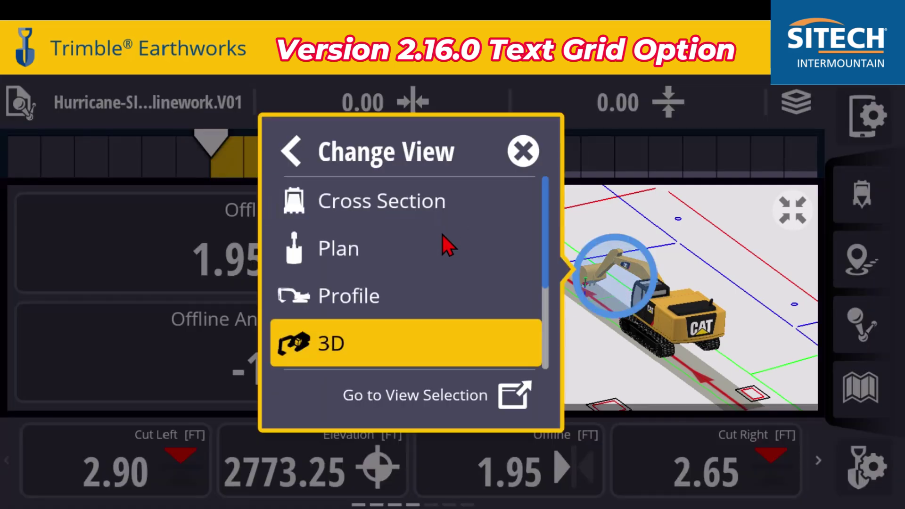
# - Show the map in Plan view and set the text grid to four items
pyautogui.click(395, 247)
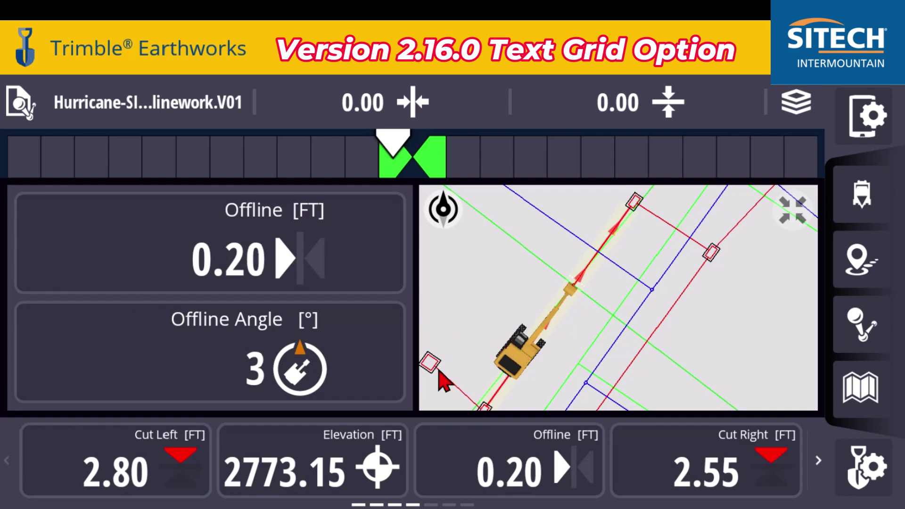
pyautogui.click(309, 282)
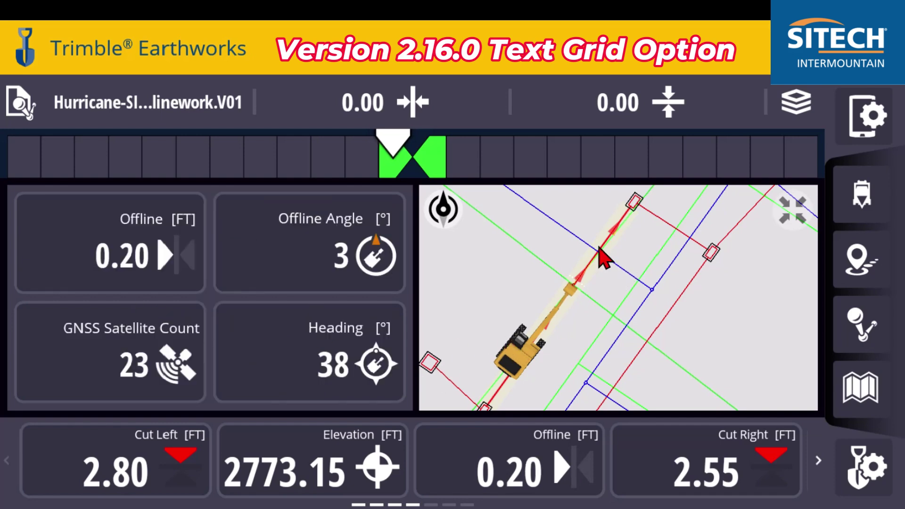
pyautogui.moveTo(698, 464)
pyautogui.mouseDown()
pyautogui.moveTo(438, 461)
pyautogui.moveTo(708, 455)
pyautogui.mouseUp()
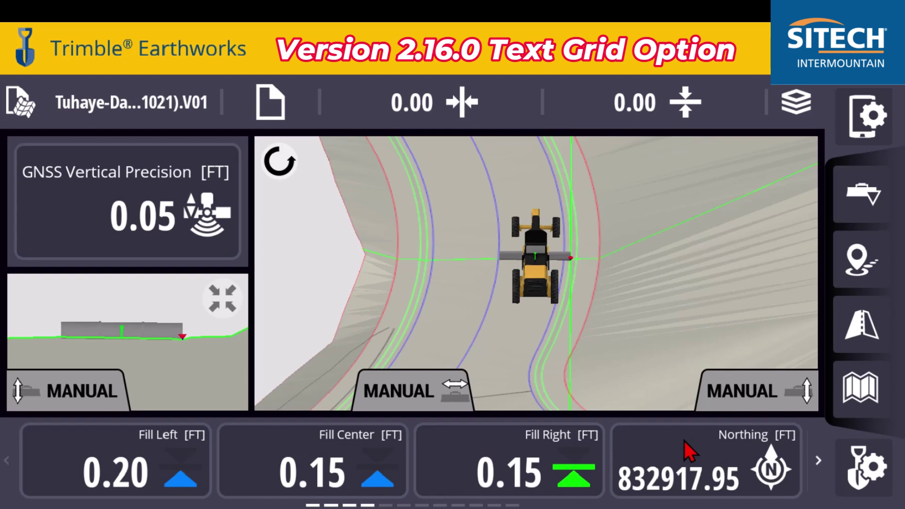
# - Orbit the 3D view from top-down to a side view of the motor grader and road
pyautogui.moveTo(582, 360); pyautogui.dragTo(623, 330)
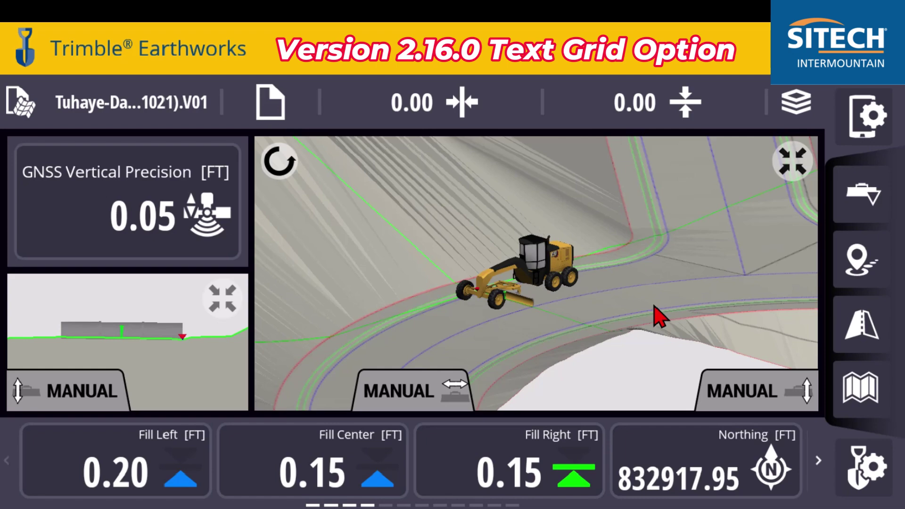
pyautogui.moveTo(584, 320); pyautogui.dragTo(476, 347)
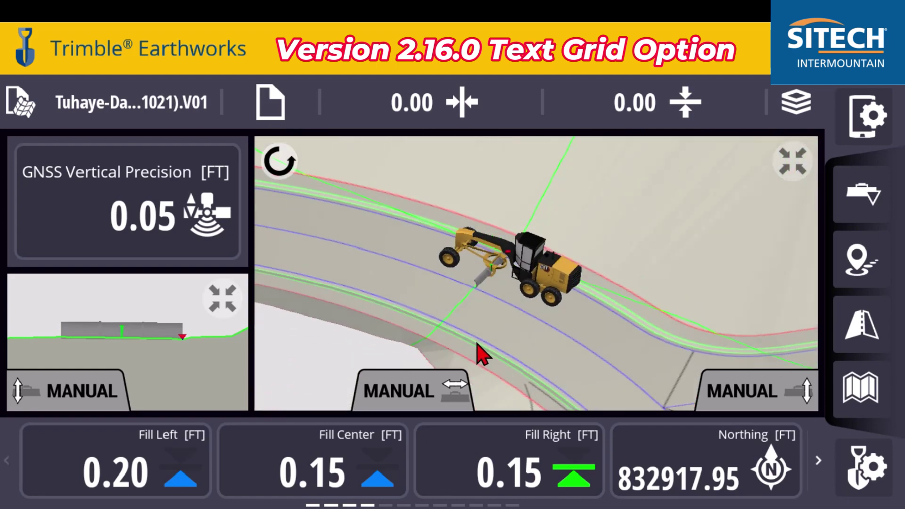
pyautogui.moveTo(540, 348); pyautogui.dragTo(455, 323)
pyautogui.moveTo(429, 281); pyautogui.dragTo(637, 333)
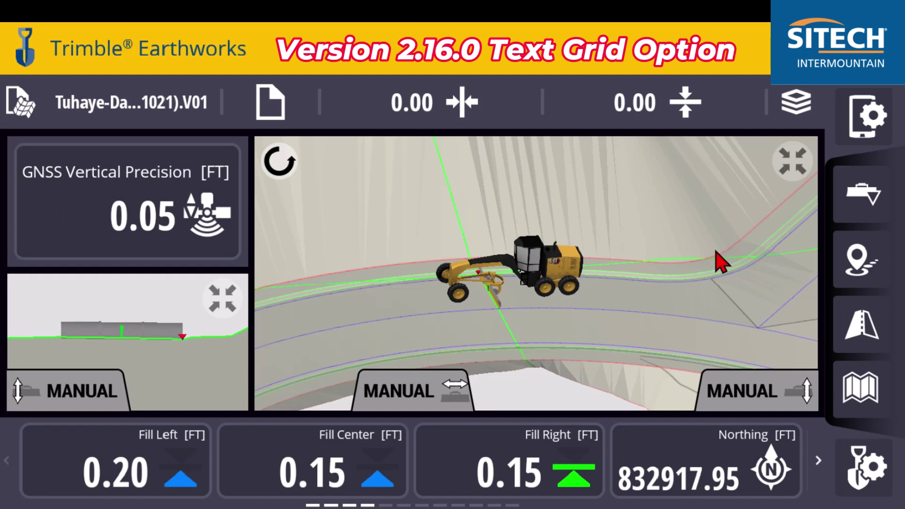
pyautogui.click(886, 123)
# - Change the screen layout to Two View in the layout settings
pyautogui.scroll(-3, 636, 377)
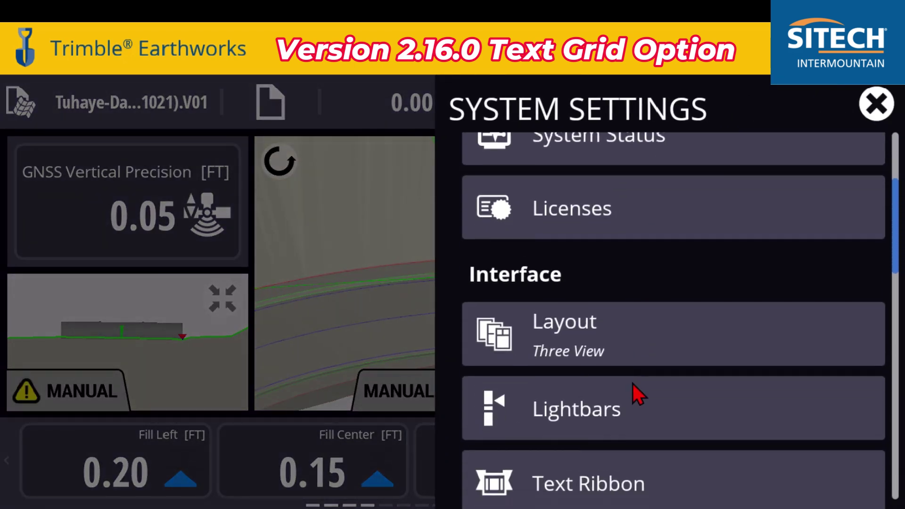
pyautogui.click(629, 338)
pyautogui.click(713, 175)
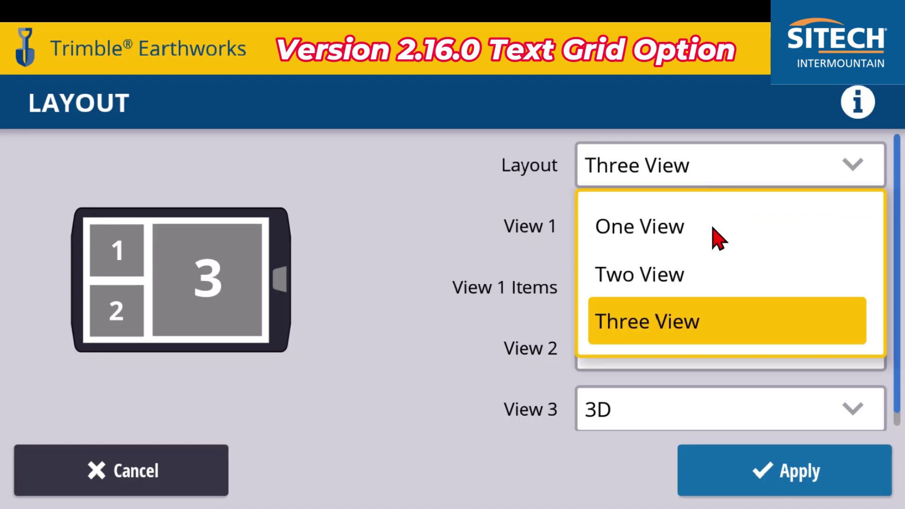
pyautogui.click(709, 286)
pyautogui.click(755, 474)
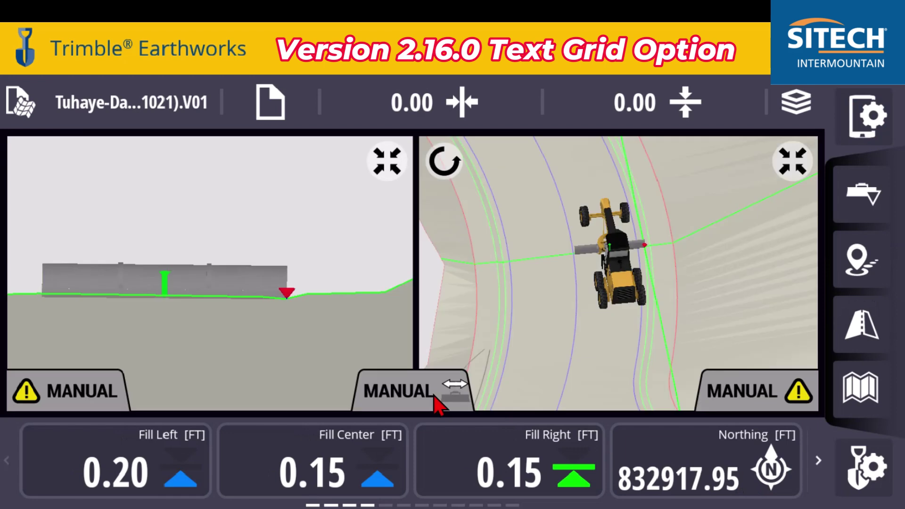
# - Turn the left cross-section view into a Text Grid view
pyautogui.click(267, 295)
pyautogui.click(403, 212)
pyautogui.scroll(-2, 404, 287)
pyautogui.scroll(-1, 405, 287)
pyautogui.click(406, 363)
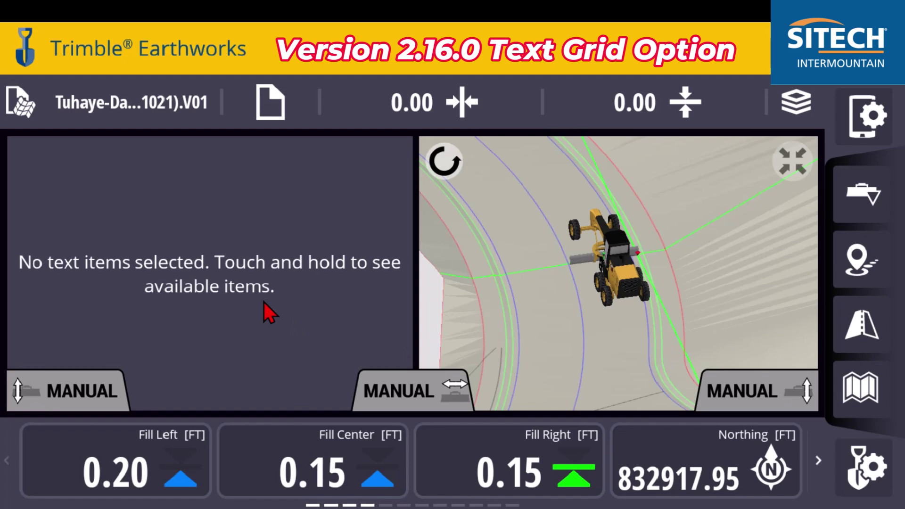
# - Add Blade Slope to the empty text grid
pyautogui.click(264, 301)
pyautogui.click(367, 279)
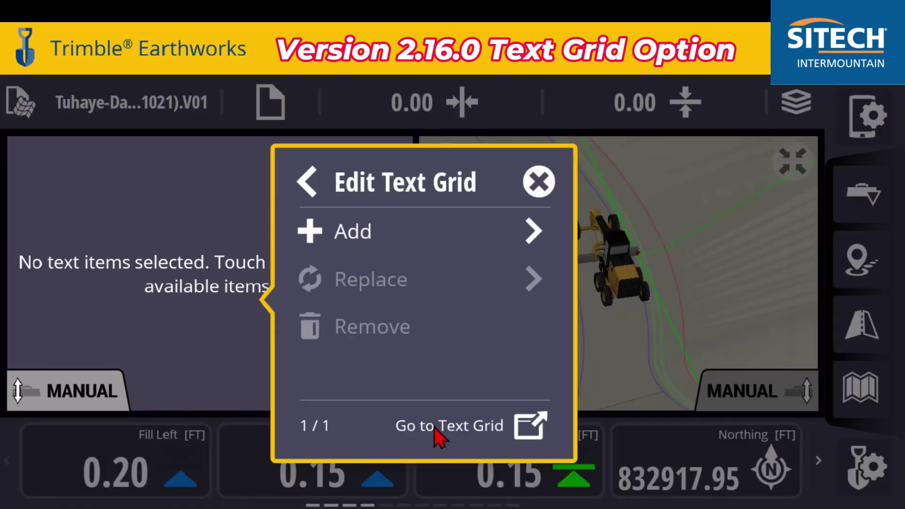
pyautogui.click(370, 241)
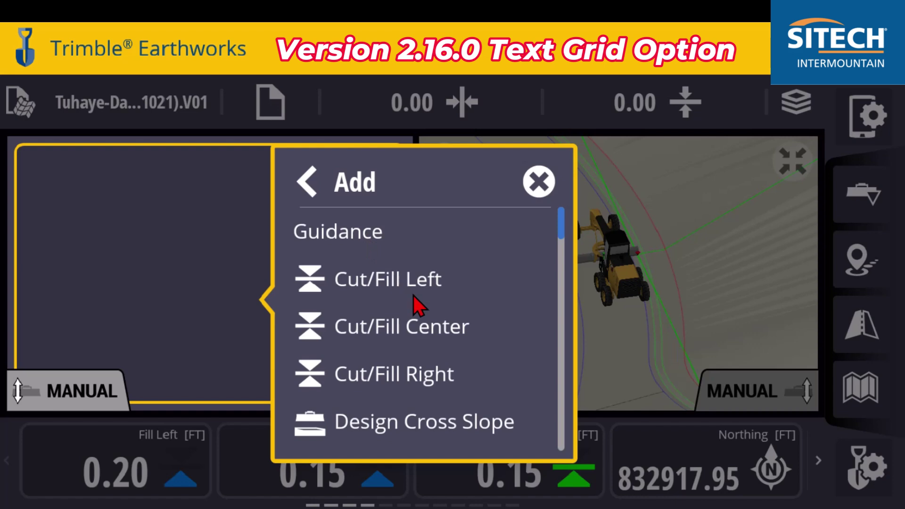
pyautogui.scroll(-10, 413, 294)
pyautogui.scroll(-10, 415, 296)
pyautogui.scroll(-3, 415, 296)
pyautogui.scroll(6, 414, 296)
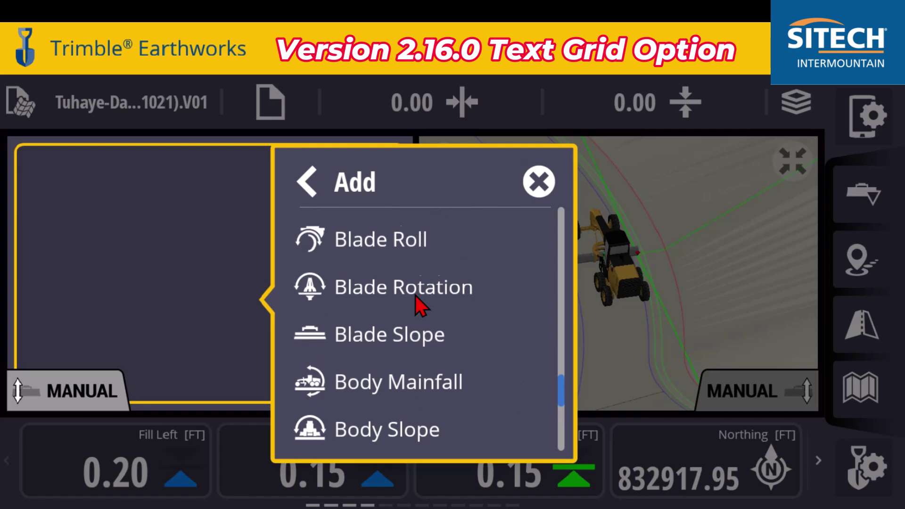
pyautogui.click(400, 340)
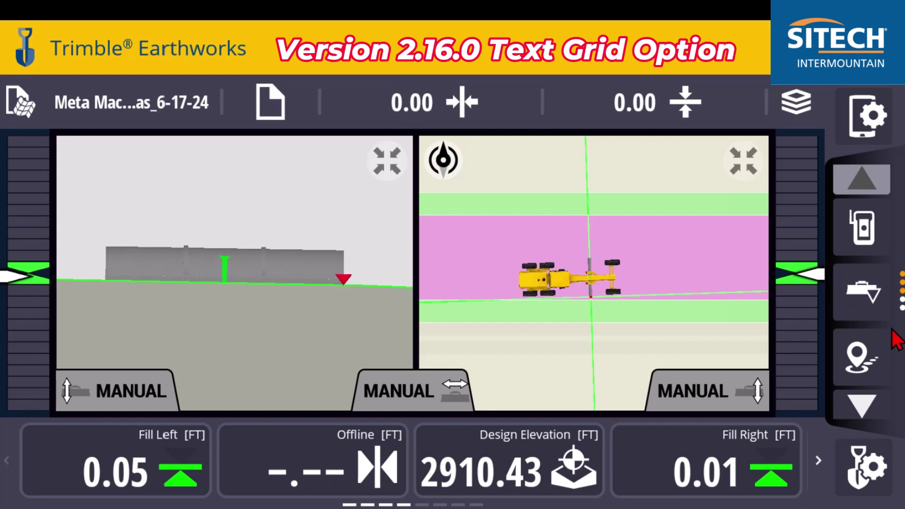
# - Make the left pane a Text Grid and open its Two View layout page showing 0 of 6 items
pyautogui.click(234, 304)
pyautogui.click(386, 214)
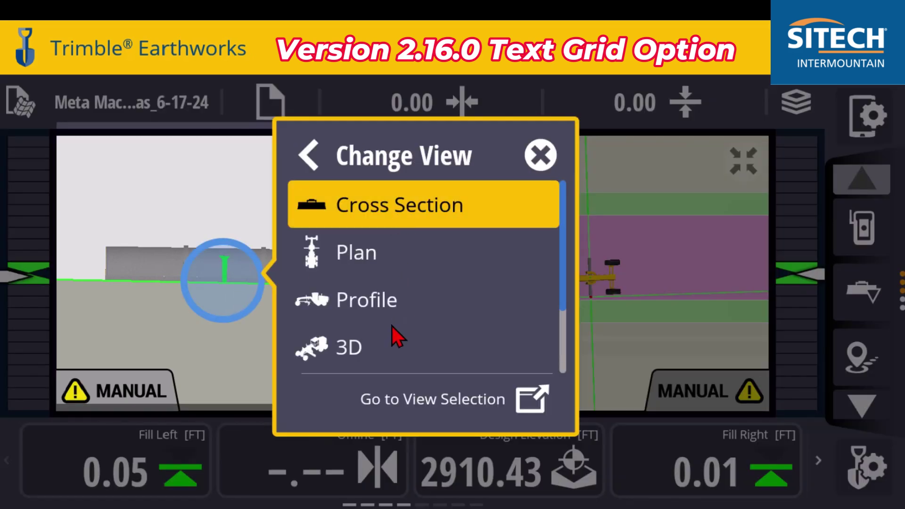
pyautogui.scroll(-2, 395, 320)
pyautogui.click(374, 347)
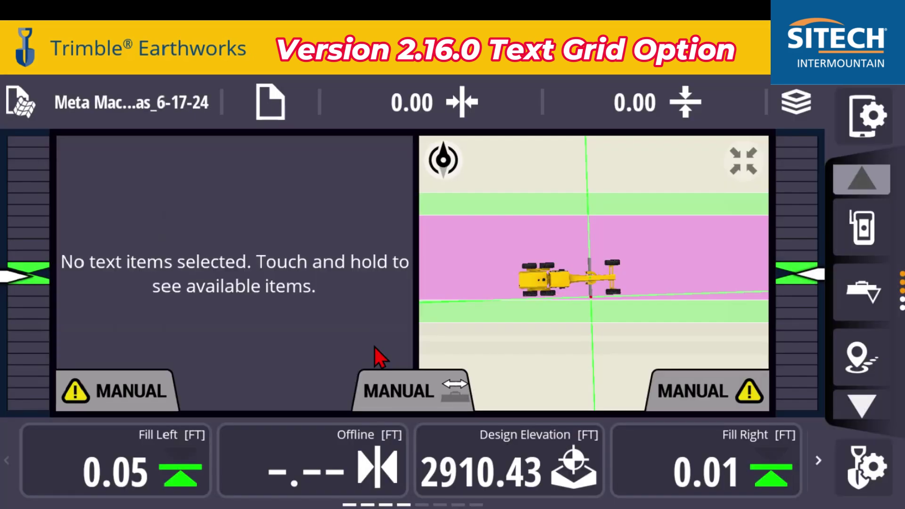
pyautogui.click(250, 292)
pyautogui.click(405, 266)
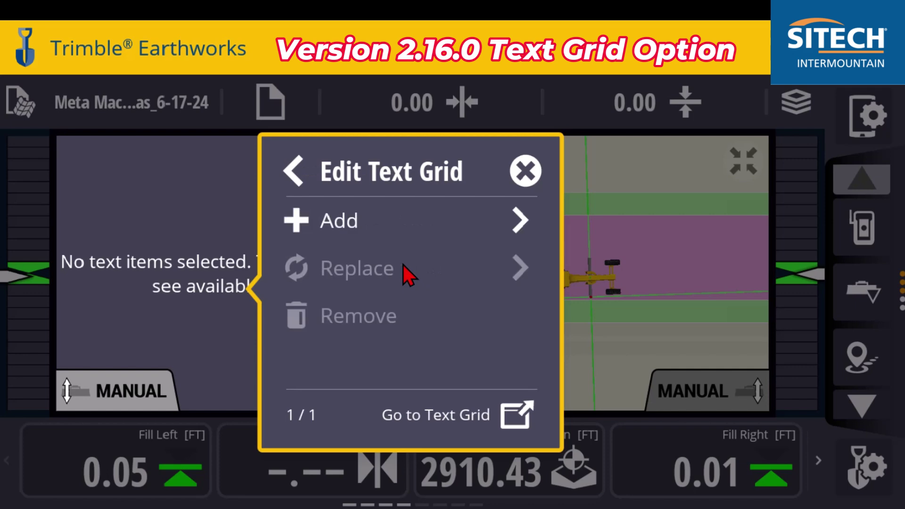
pyautogui.click(452, 419)
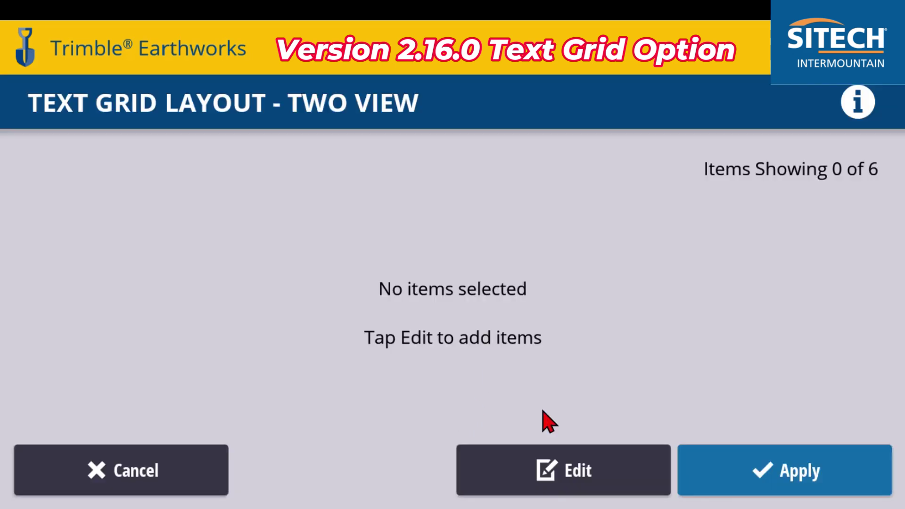
# - Begin editing the text grid items and tick Mast Lean and Sonic Distance Right
pyautogui.click(570, 477)
pyautogui.scroll(-15, 300, 302)
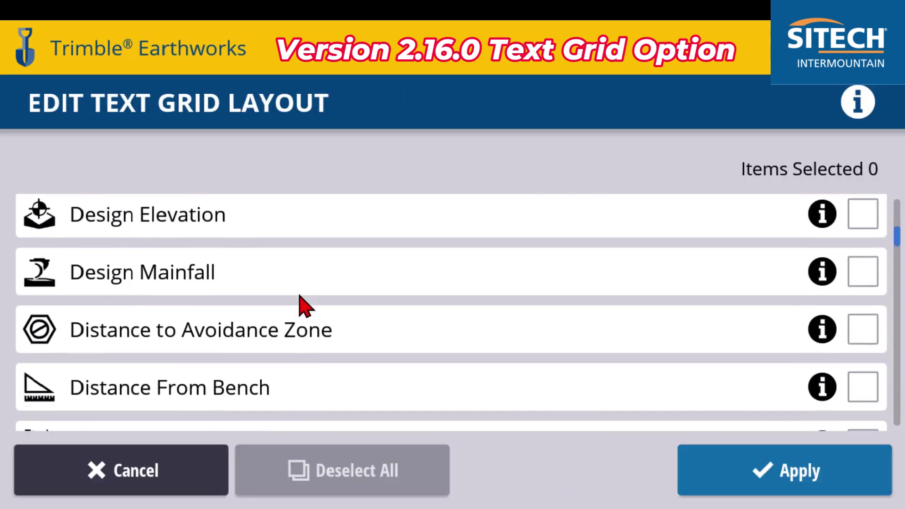
pyautogui.scroll(-15, 300, 301)
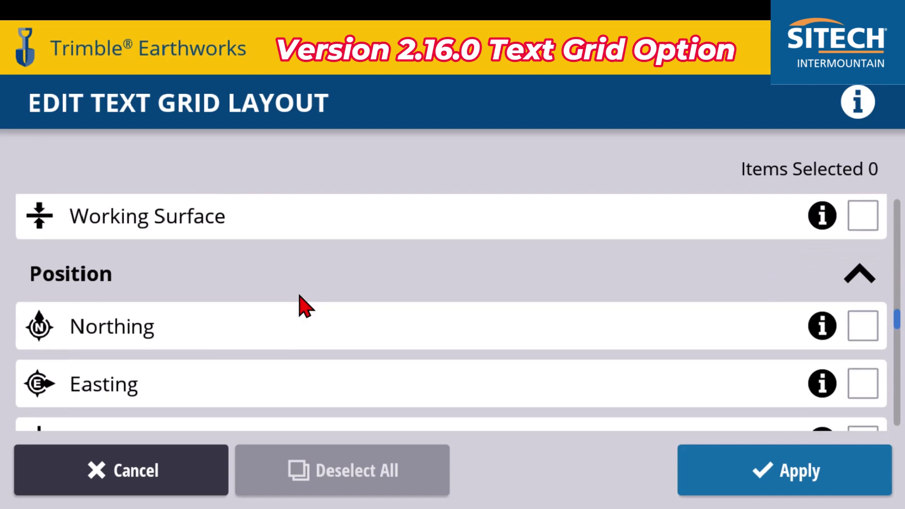
pyautogui.scroll(-8, 304, 306)
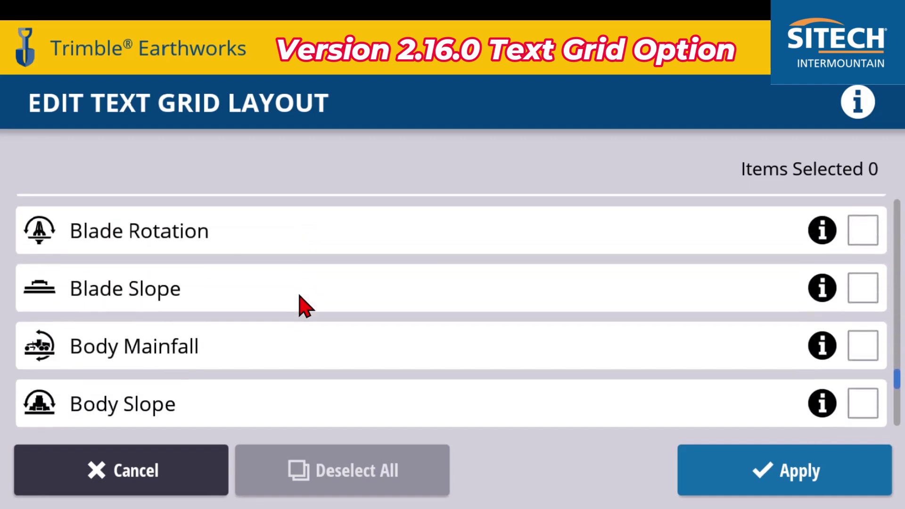
pyautogui.scroll(-8, 312, 343)
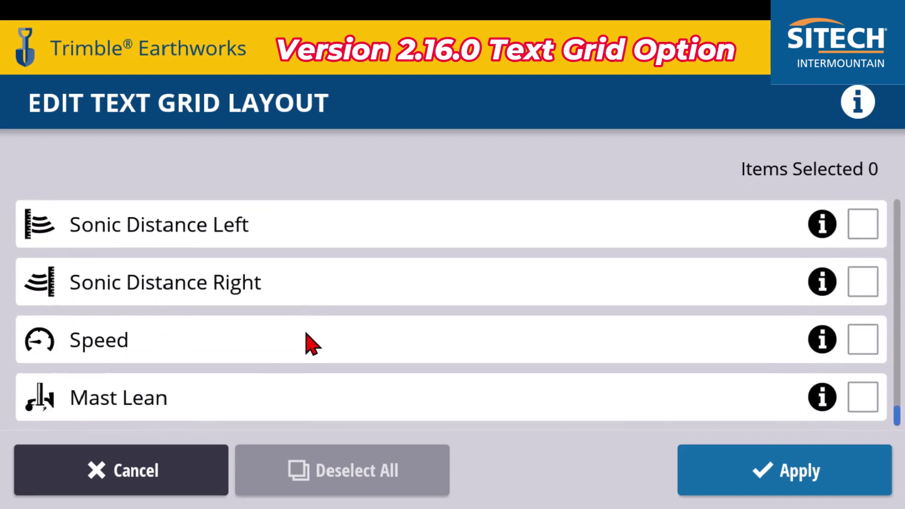
pyautogui.click(146, 403)
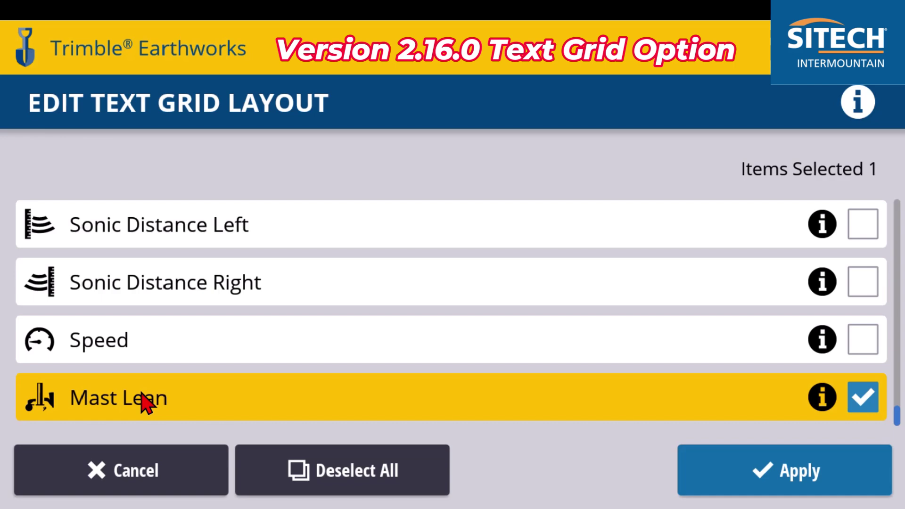
pyautogui.scroll(3, 145, 403)
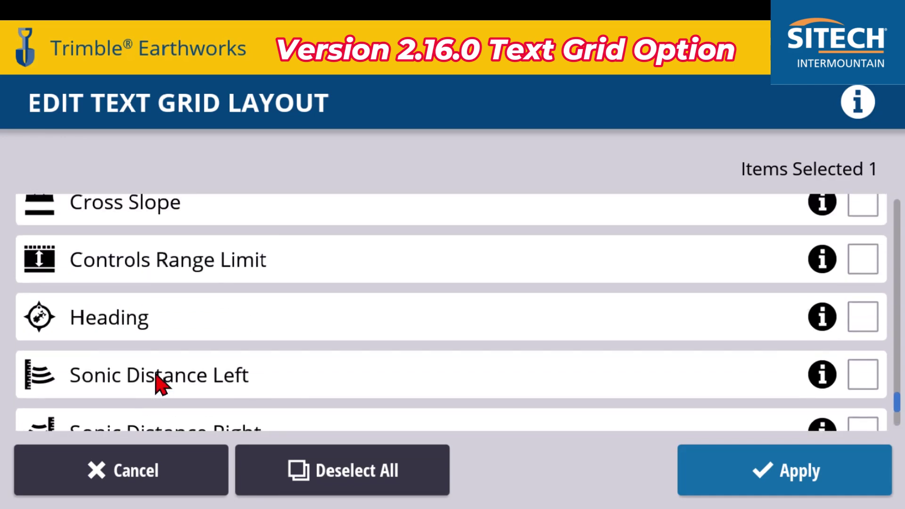
pyautogui.scroll(-3, 156, 375)
pyautogui.click(156, 283)
# - Also tick Cross Slope and UTS Distance, then confirm the four chosen items
pyautogui.scroll(2, 175, 292)
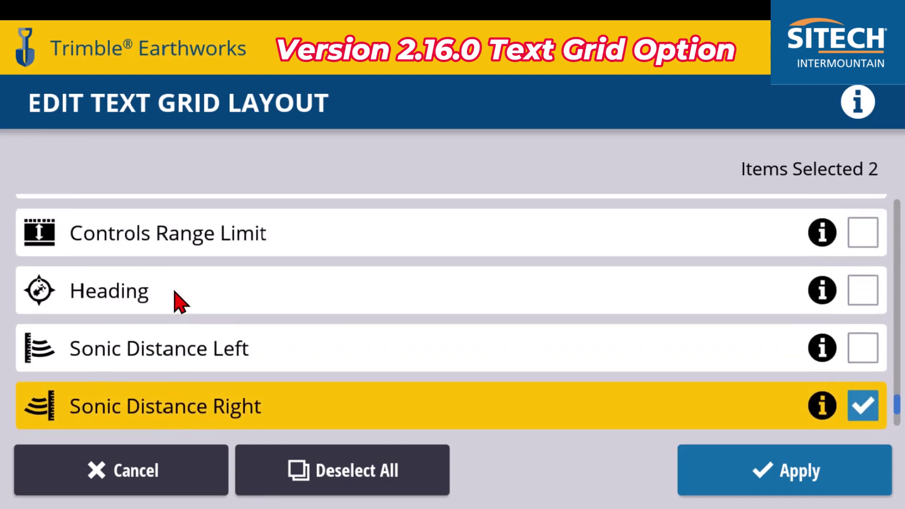
pyautogui.scroll(4, 175, 297)
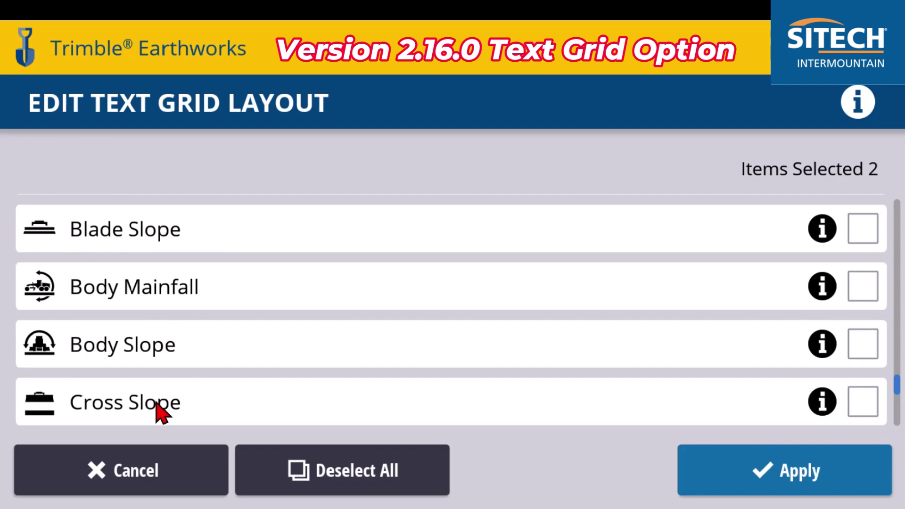
pyautogui.click(163, 409)
pyautogui.scroll(3, 224, 391)
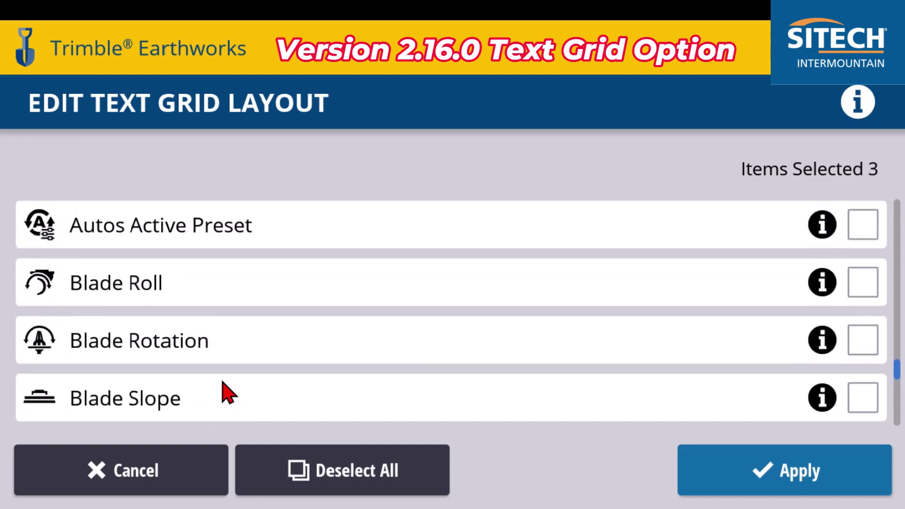
pyautogui.scroll(10, 228, 393)
pyautogui.scroll(3, 226, 390)
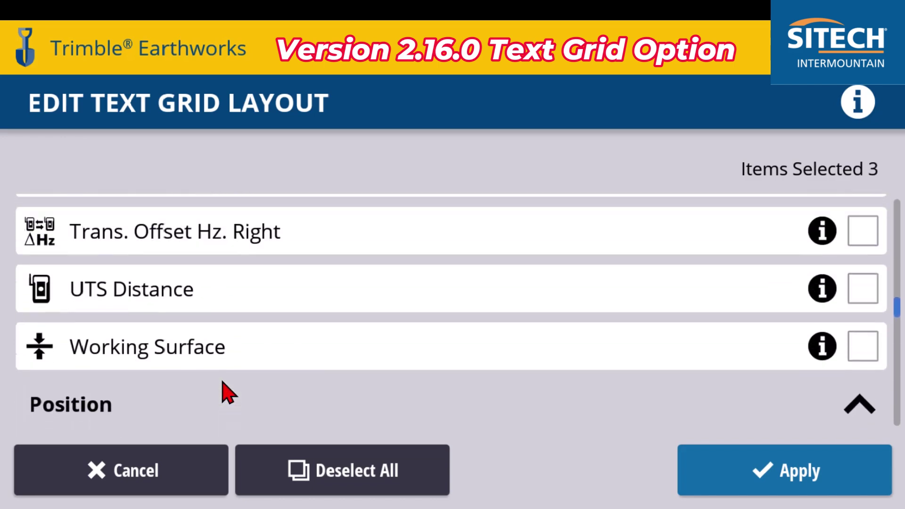
pyautogui.scroll(-3, 227, 390)
pyautogui.click(175, 293)
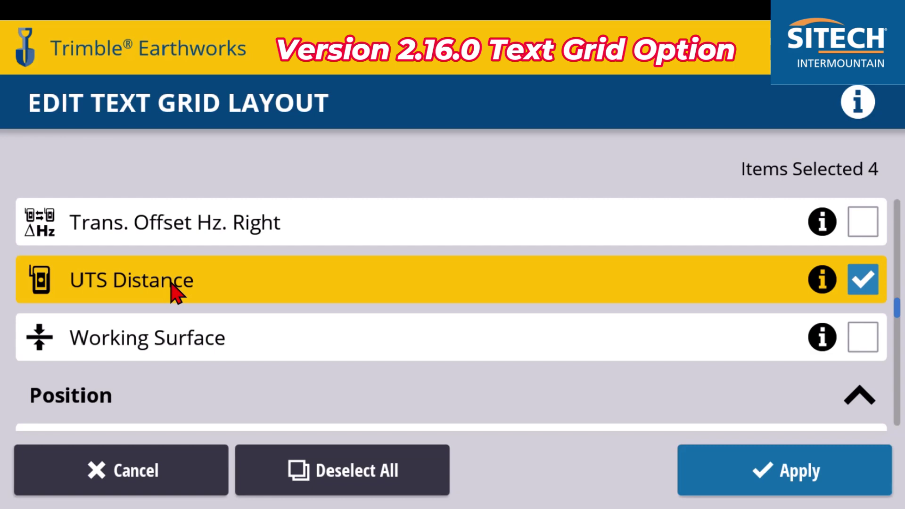
pyautogui.click(721, 480)
pyautogui.scroll(-1, 210, 380)
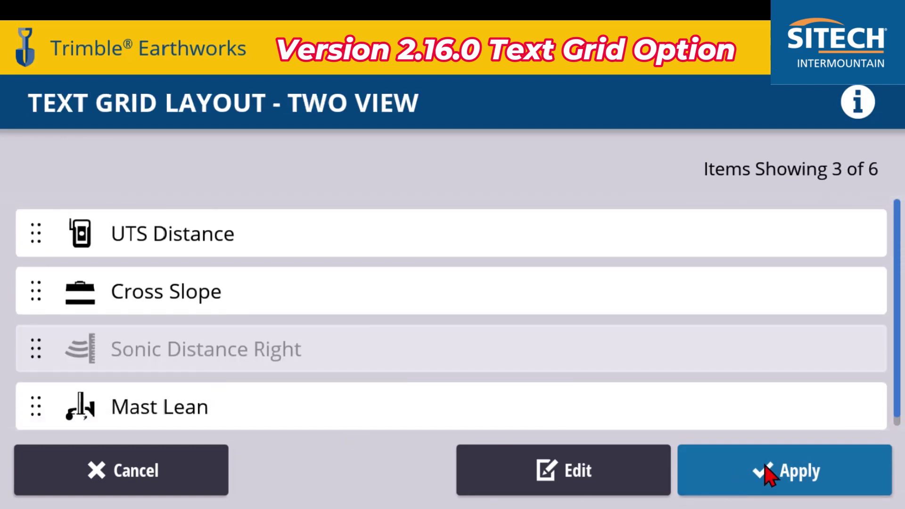
# - Apply the Text Grid Layout - Two View so UTS Distance, Cross Slope and Mast Lean show beside the plan view
pyautogui.click(771, 474)
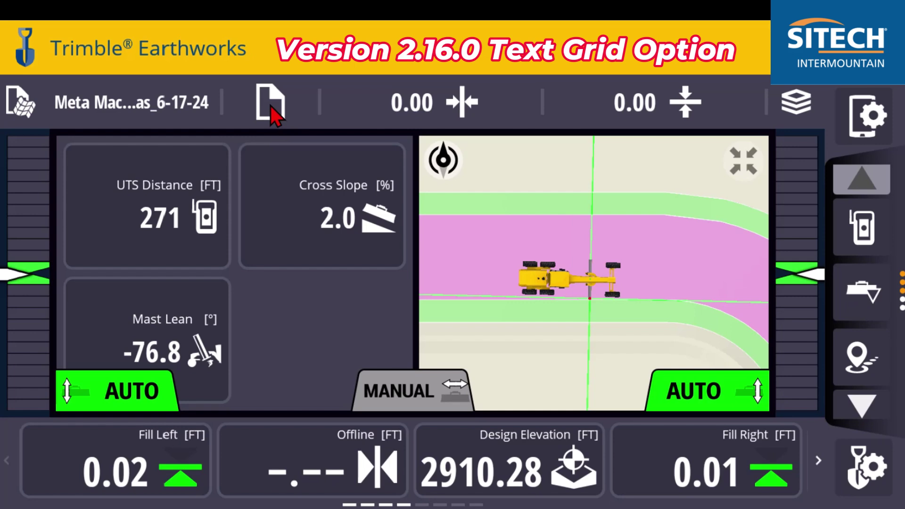
# - Change the guidance combination to 3D Elevation/Sonic
pyautogui.click(272, 109)
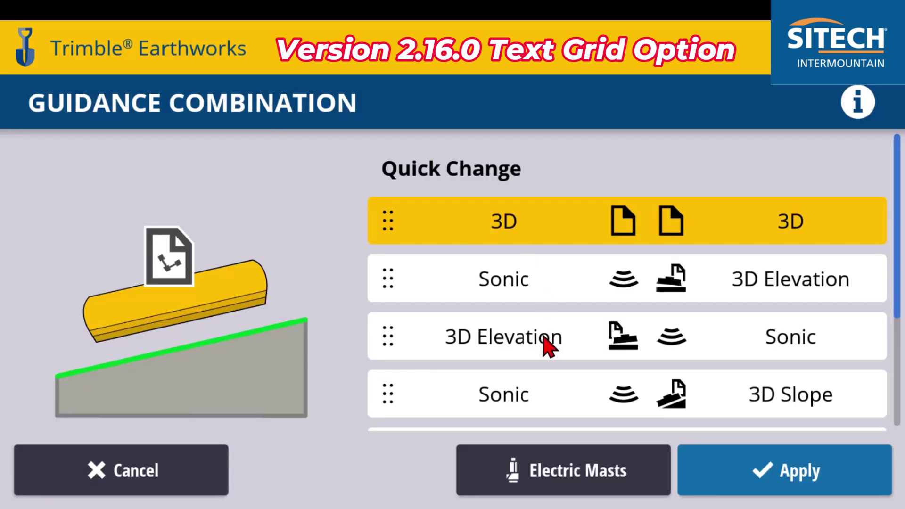
pyautogui.click(544, 336)
pyautogui.click(715, 463)
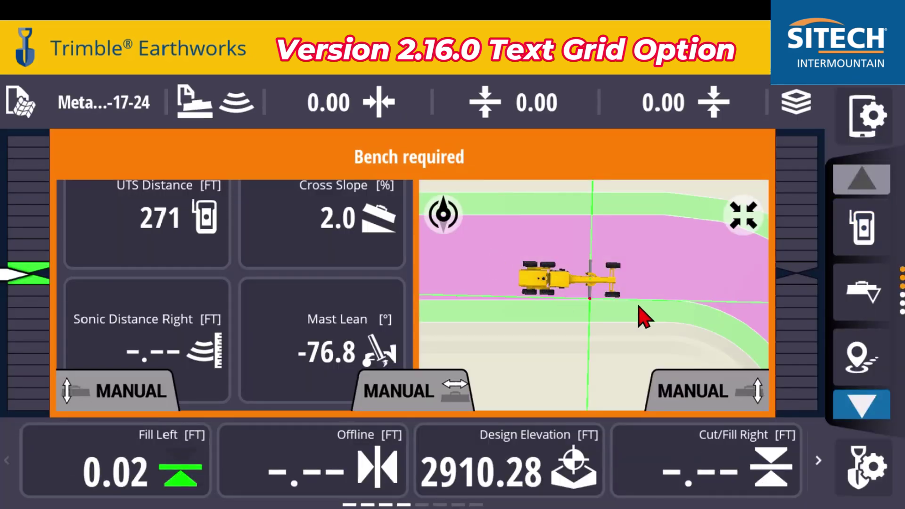
# - Bench the right sonic tracer and switch both sides from MANUAL to AUTO
pyautogui.click(863, 407)
pyautogui.click(863, 366)
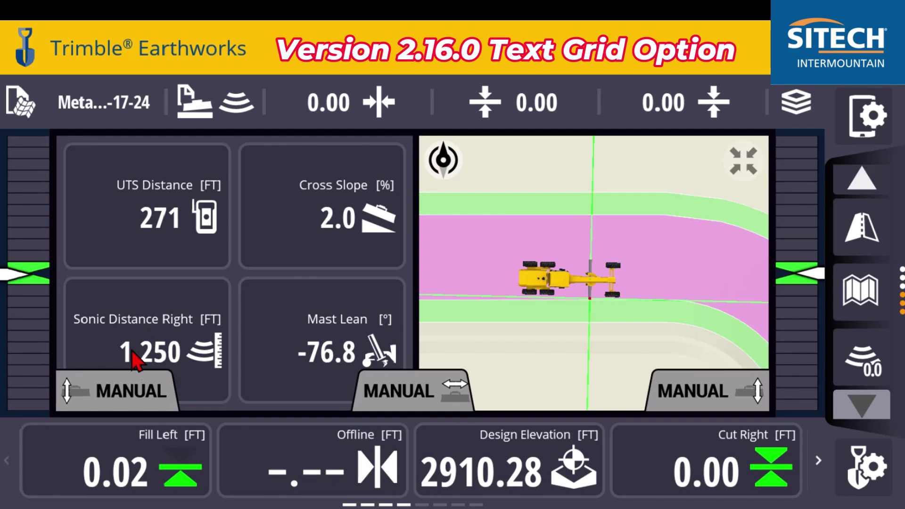
pyautogui.click(176, 356)
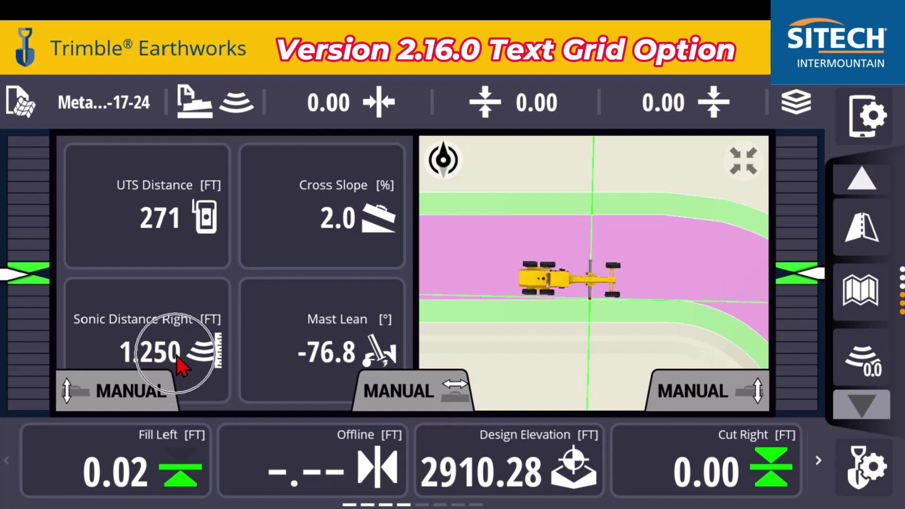